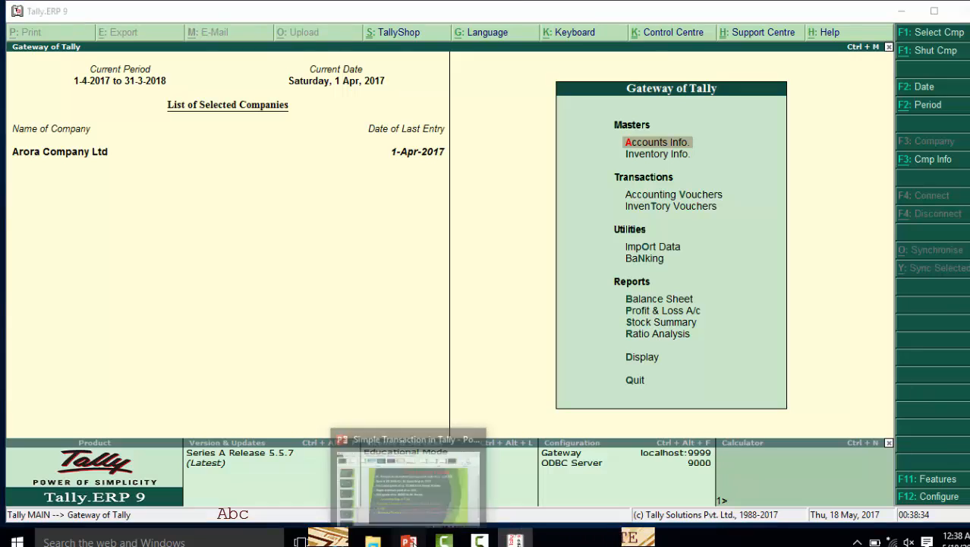
{"action": "left_click", "coordinate": [409, 541]}
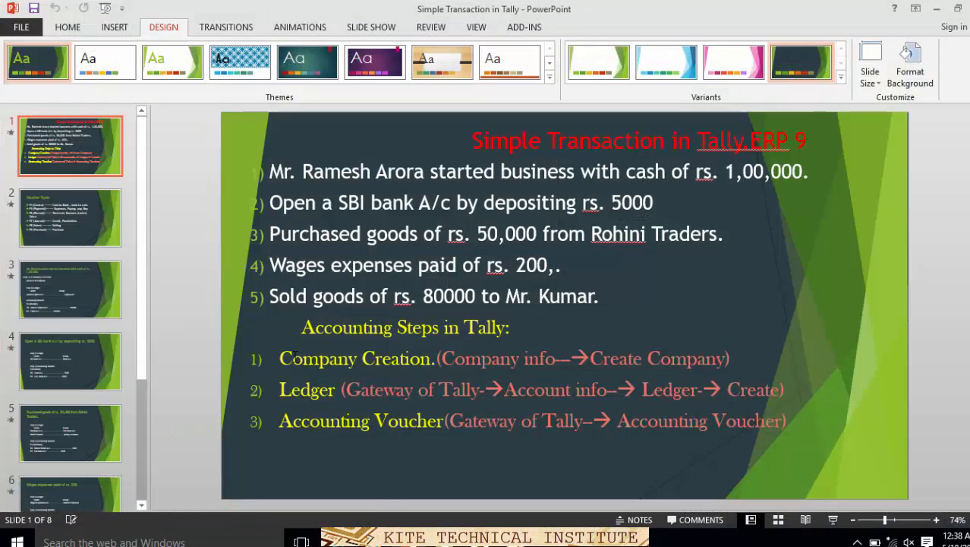
{"action": "left_click_drag", "start_coordinate": [280, 357], "coordinate": [693, 364]}
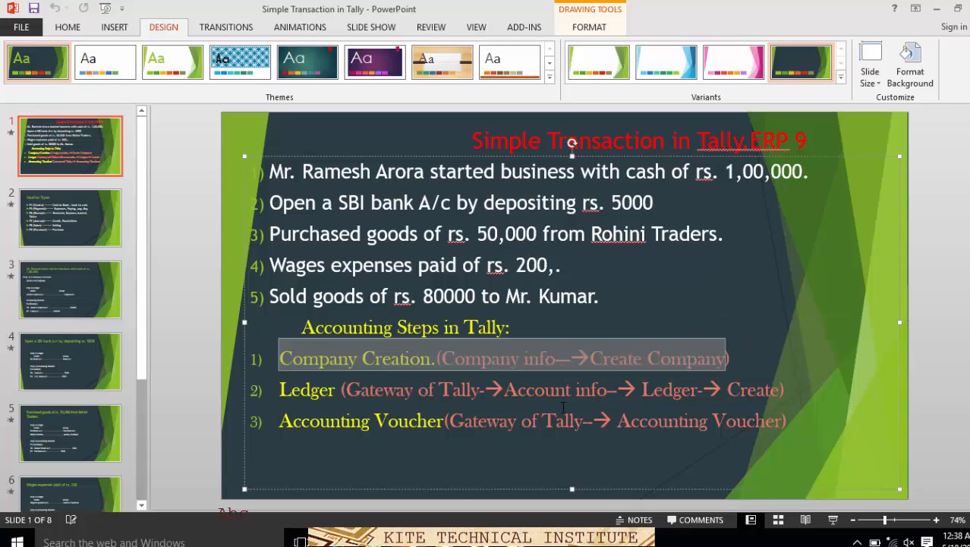
{"action": "left_click", "coordinate": [585, 322]}
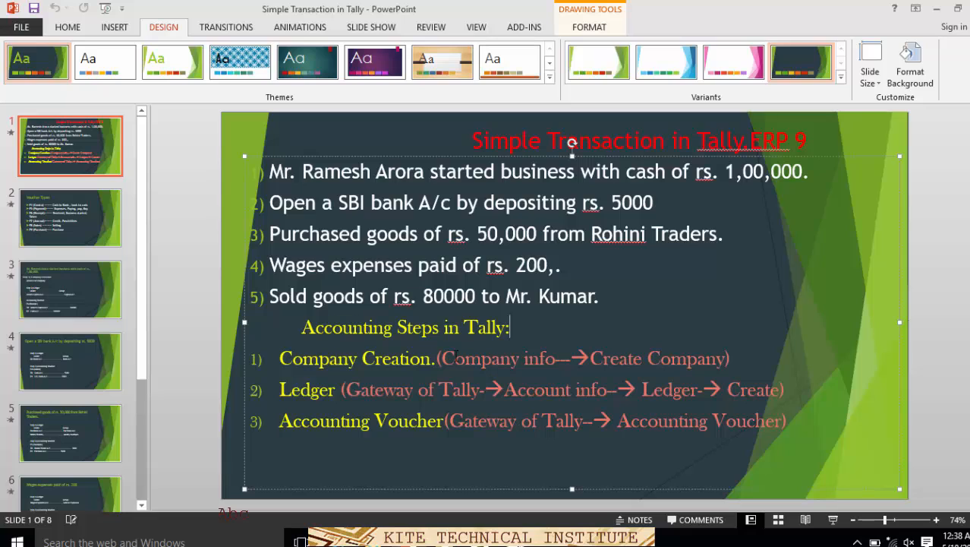
{"action": "left_click_drag", "start_coordinate": [442, 357], "coordinate": [567, 357]}
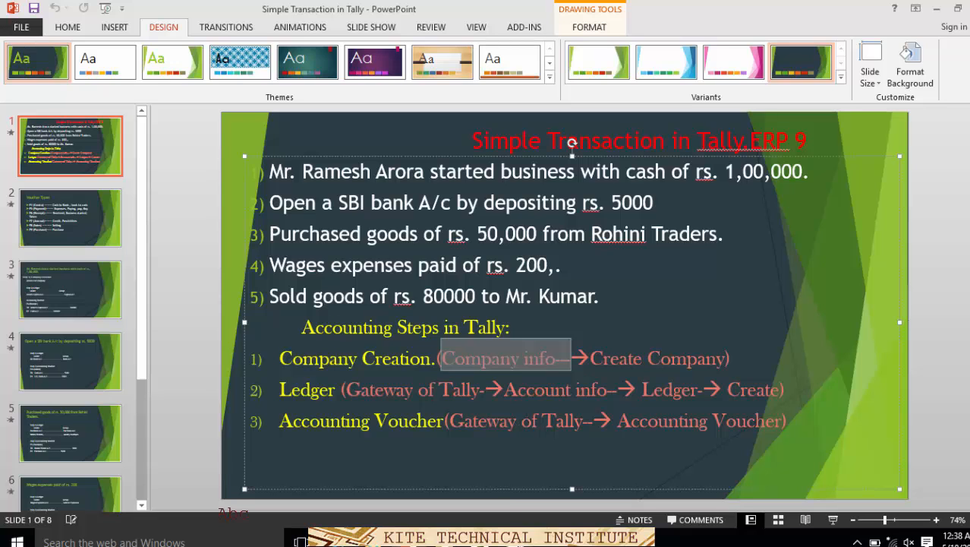
{"action": "key", "text": "alt+Tab"}
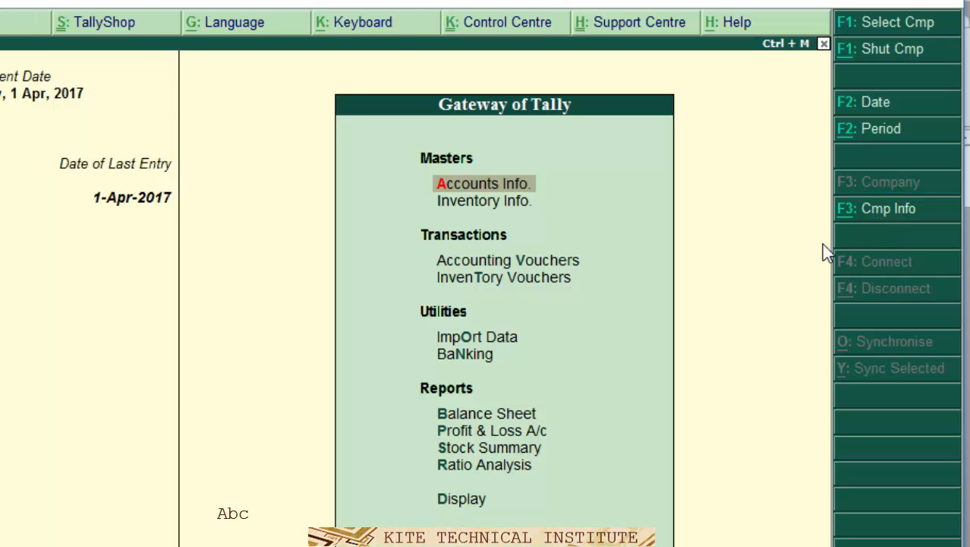
- Open the Create Company form from the Alt+F3 company info menu at Gateway of Tally
{"action": "key", "text": "alt+F3"}
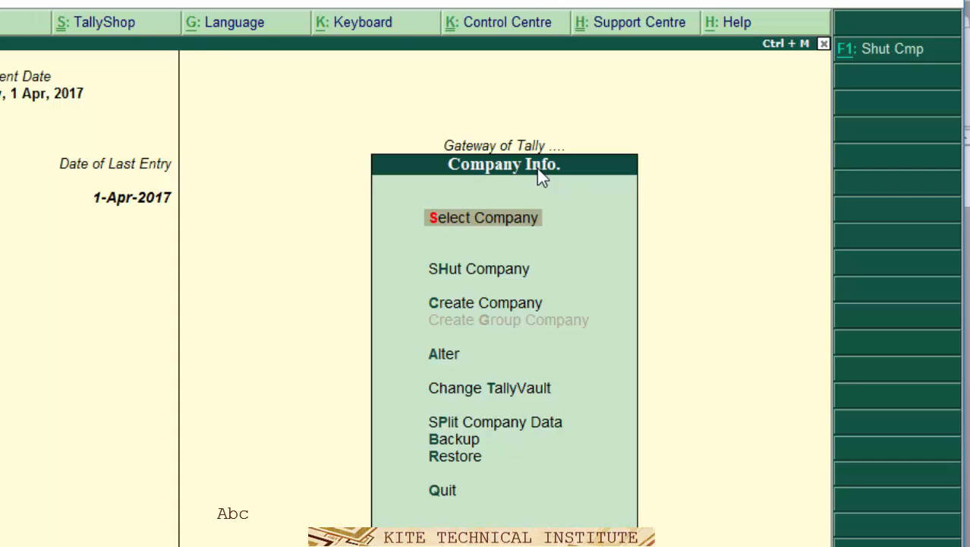
{"action": "key", "text": "Down"}
{"action": "key", "text": "Down"}
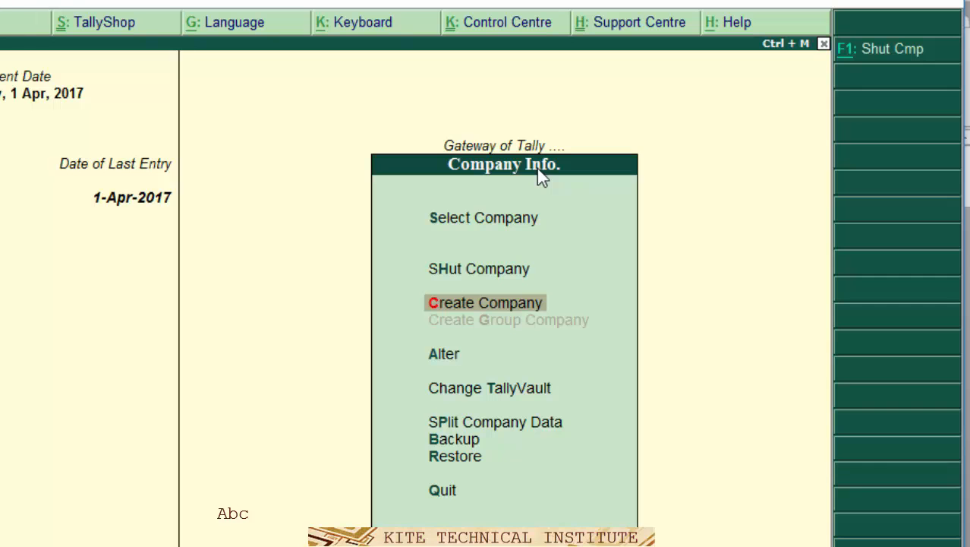
{"action": "key", "text": "Return"}
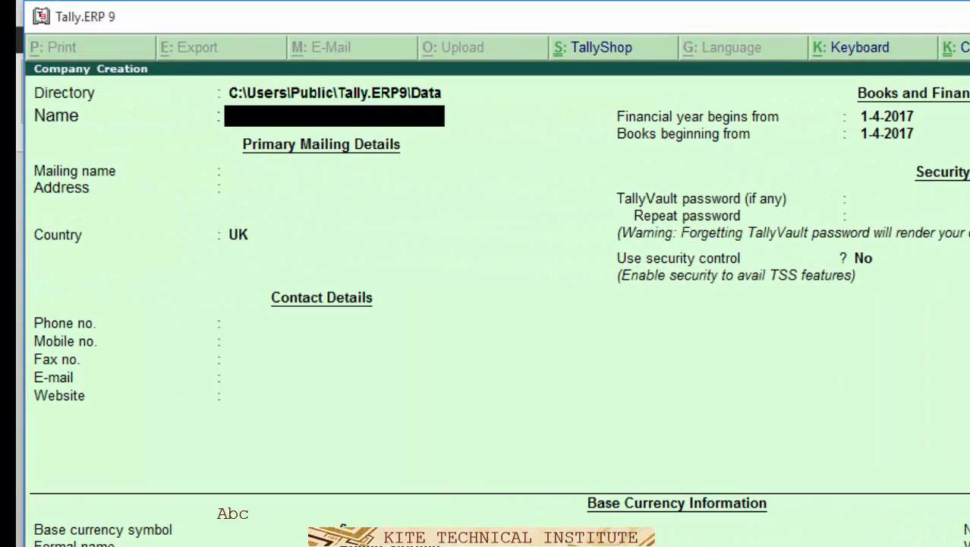
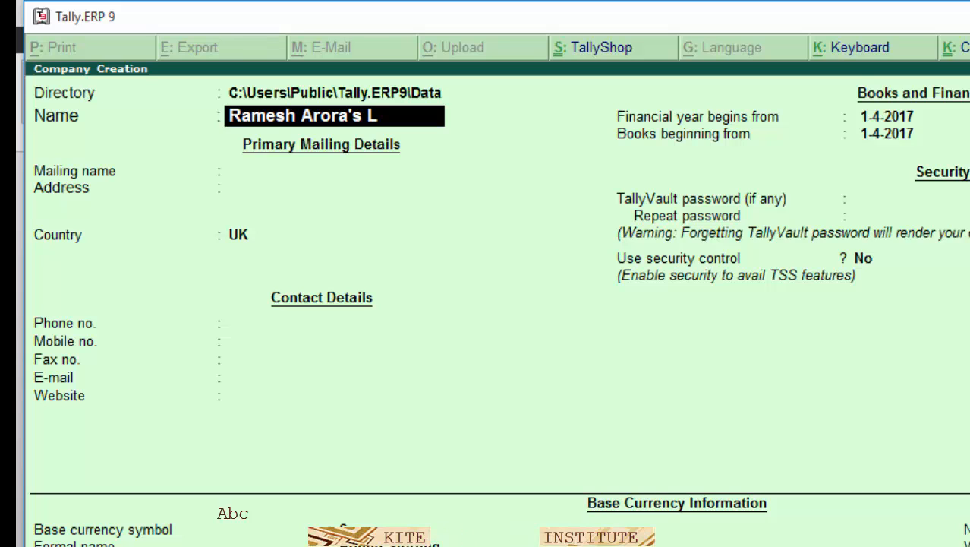
- Enter the company name and keep it as the mailing name
{"action": "key", "text": "Return"}
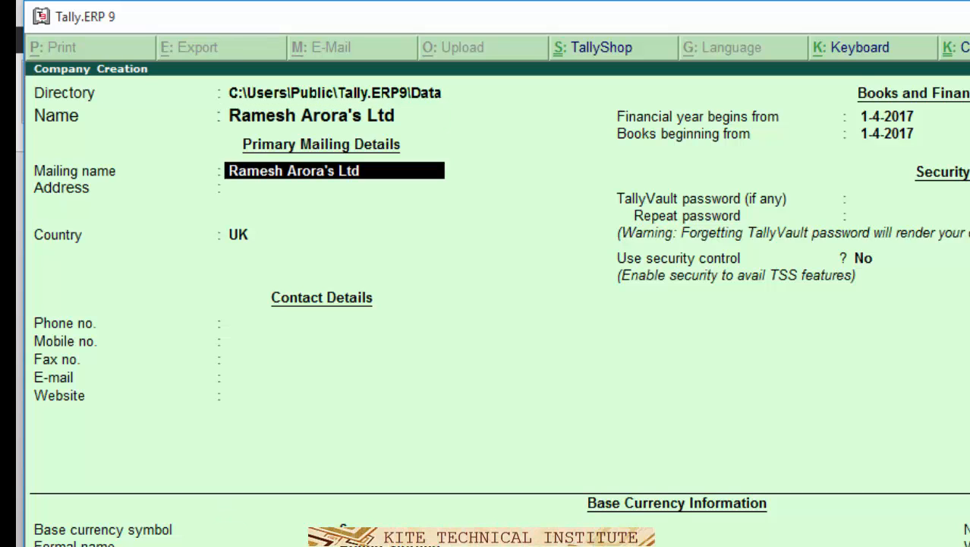
{"action": "key", "text": "Return"}
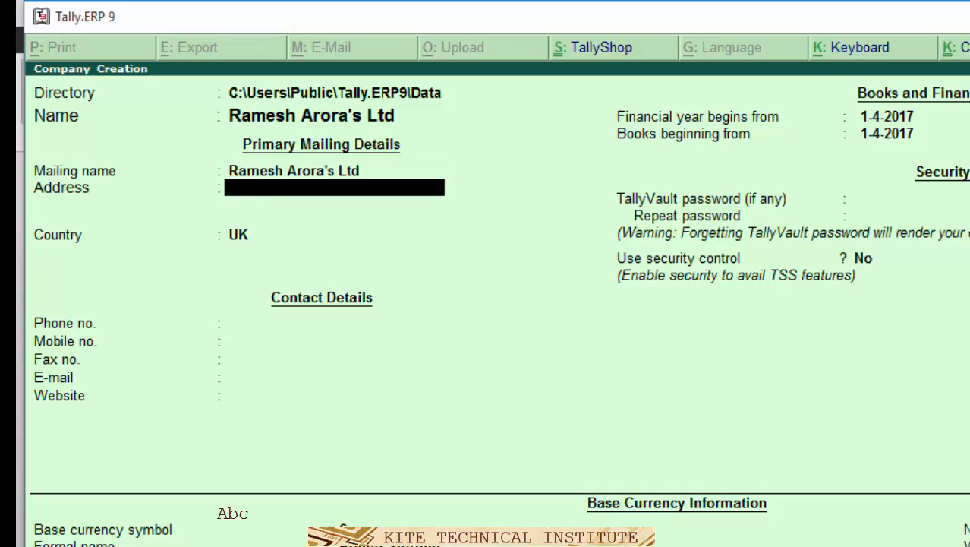
- Set the address to Delhi, country India, state Delhi, and enter the pincode
{"action": "type", "text": "Katihar"}
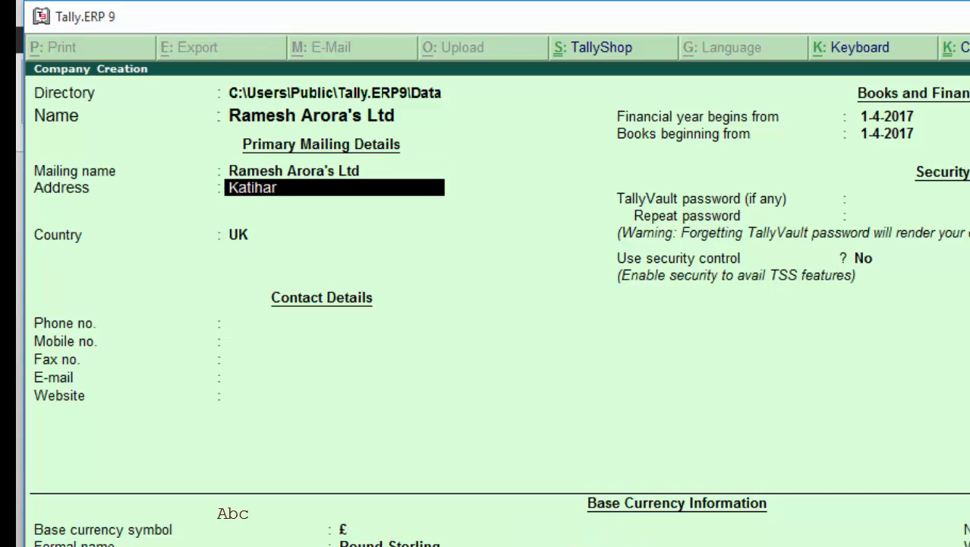
{"action": "key", "text": "BackSpace"}
{"action": "key", "text": "BackSpace"}
{"action": "key", "text": "BackSpace"}
{"action": "key", "text": "BackSpace"}
{"action": "key", "text": "BackSpace"}
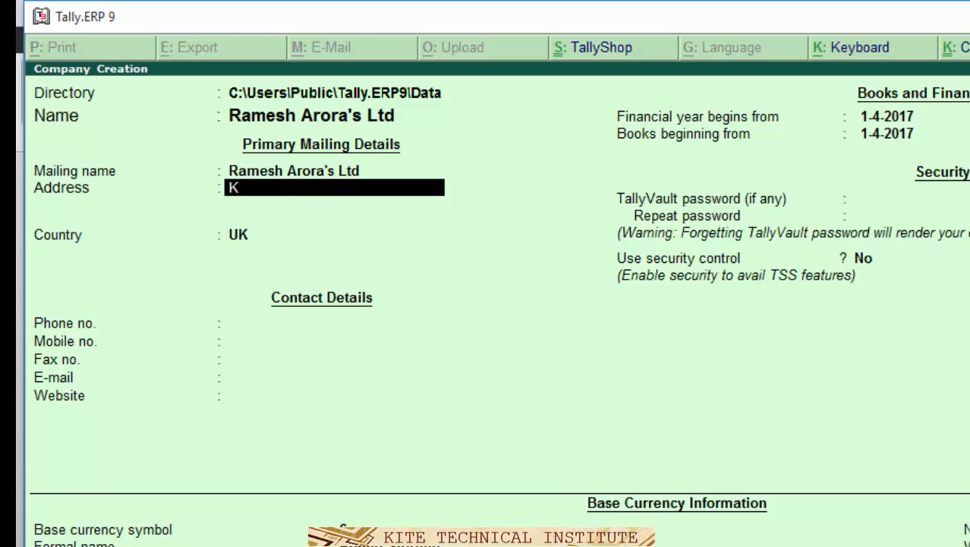
{"action": "type", "text": "Delhi"}
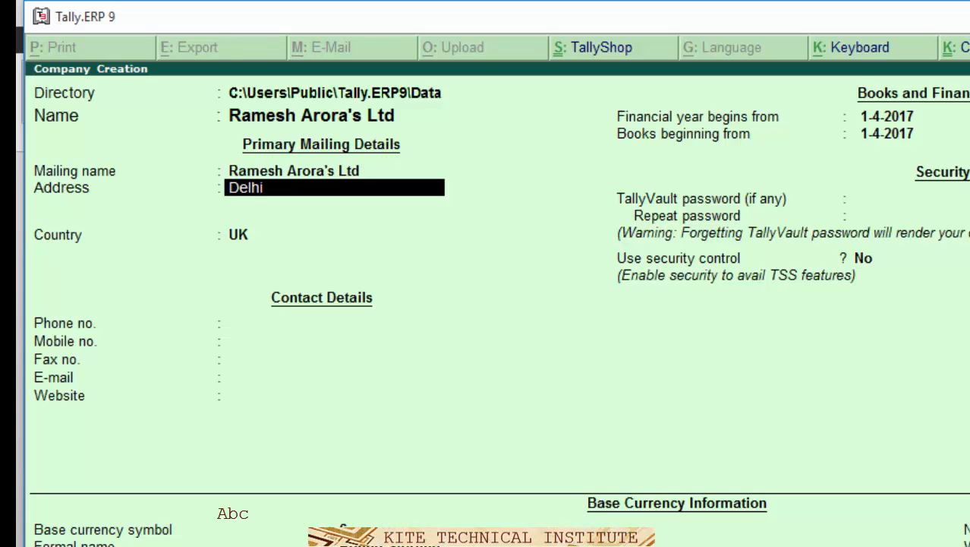
{"action": "key", "text": "Return"}
{"action": "key", "text": "Return"}
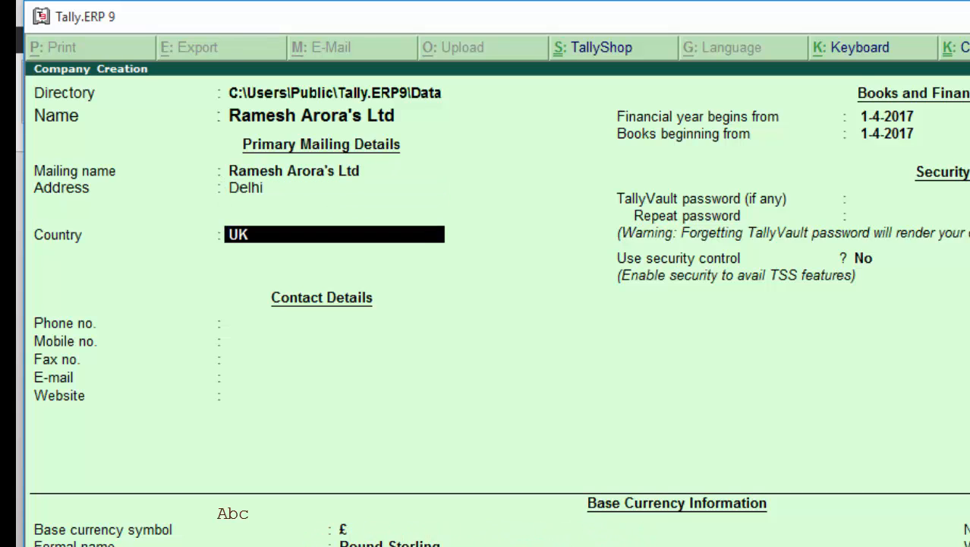
{"action": "type", "text": "In"}
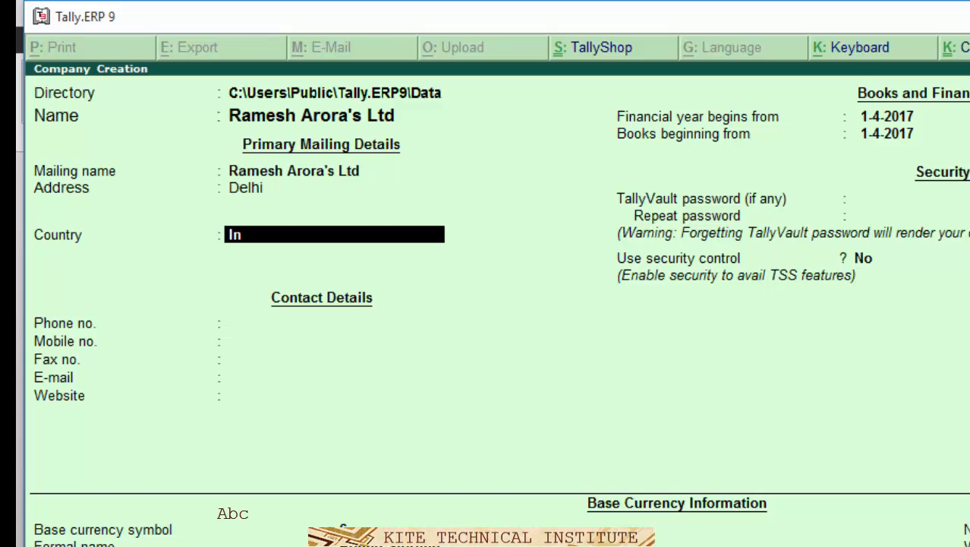
{"action": "key", "text": "Return"}
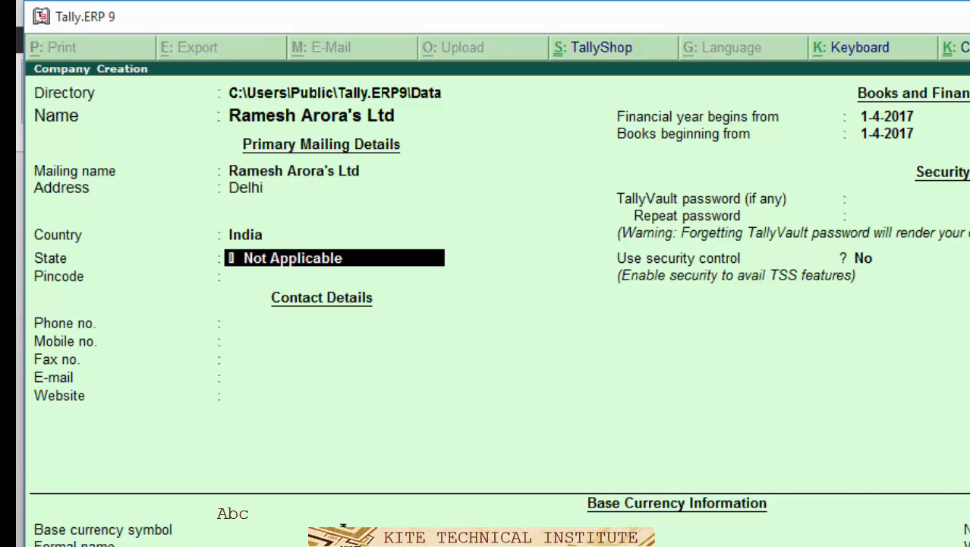
{"action": "type", "text": "De"}
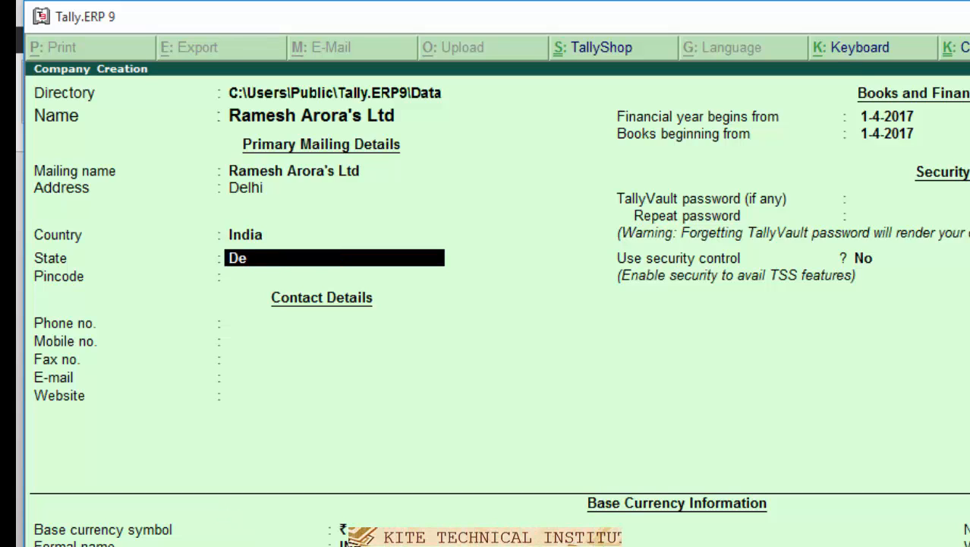
{"action": "key", "text": "Return"}
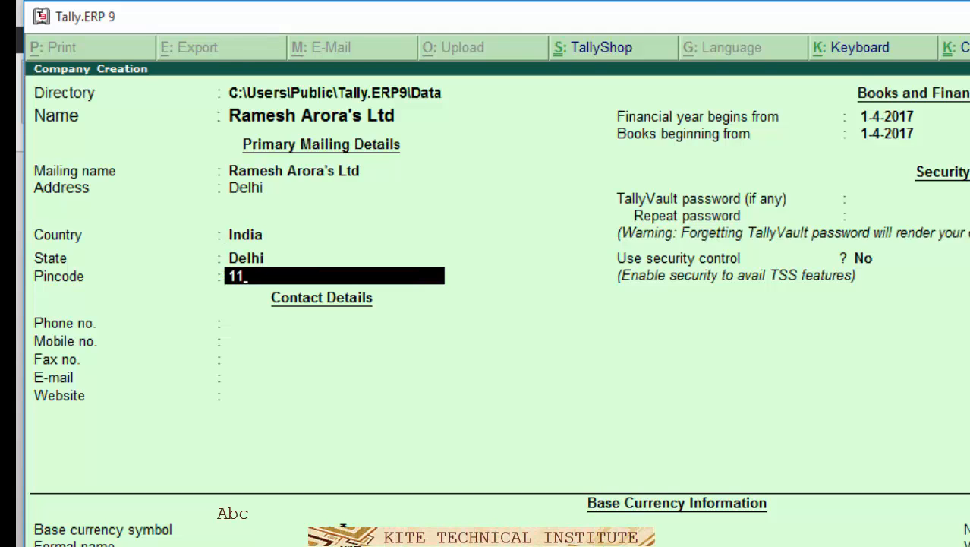
{"action": "type", "text": "1100053"}
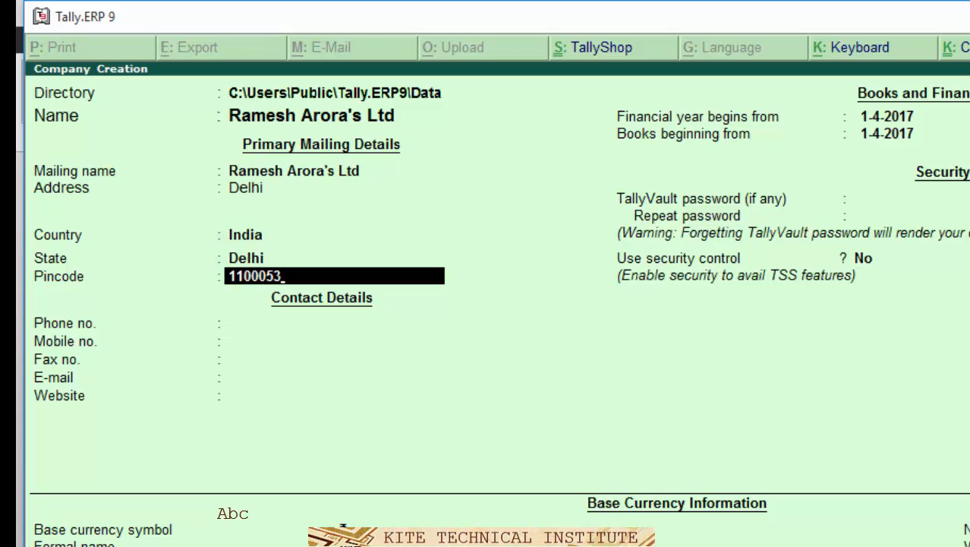
{"action": "key", "text": "Return"}
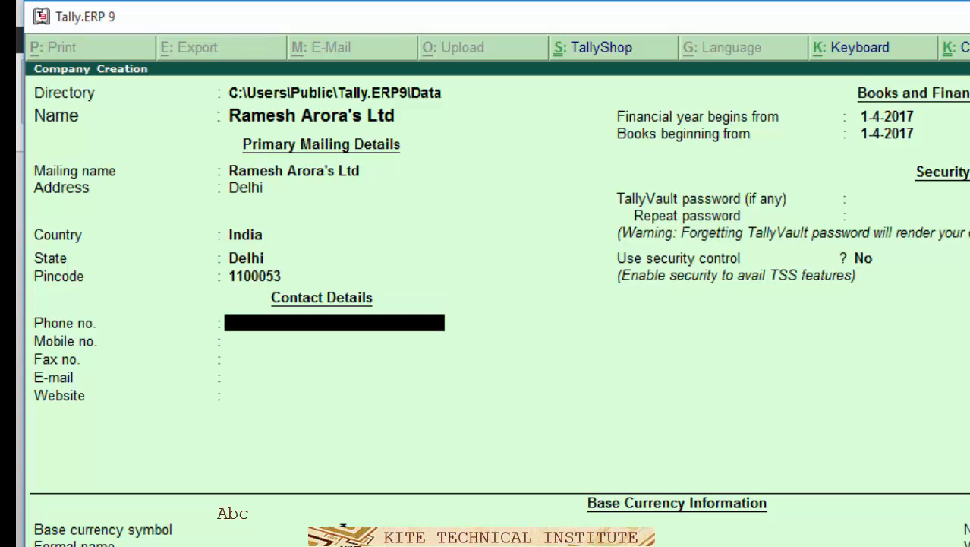
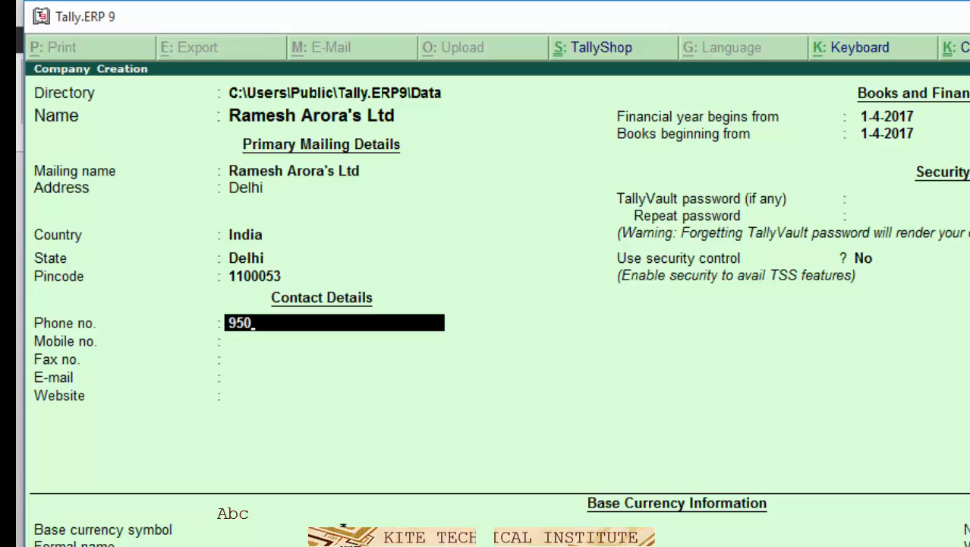
- Enter the company's phone, mobile and fax numbers, correcting mistyped digits
{"action": "key", "text": "BackSpace"}
{"action": "key", "text": "BackSpace"}
{"action": "key", "text": "BackSpace"}
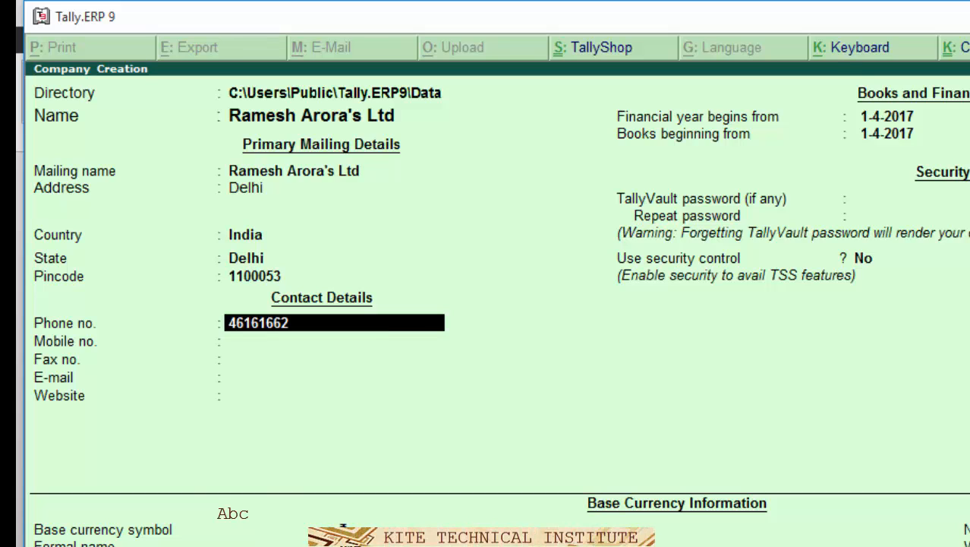
{"action": "key", "text": "Return"}
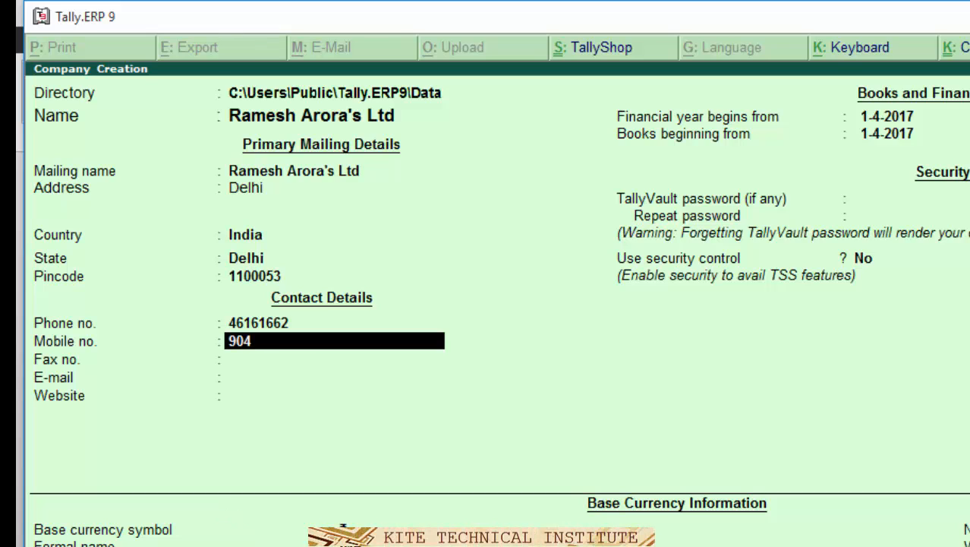
{"action": "key", "text": "BackSpace"}
{"action": "key", "text": "BackSpace"}
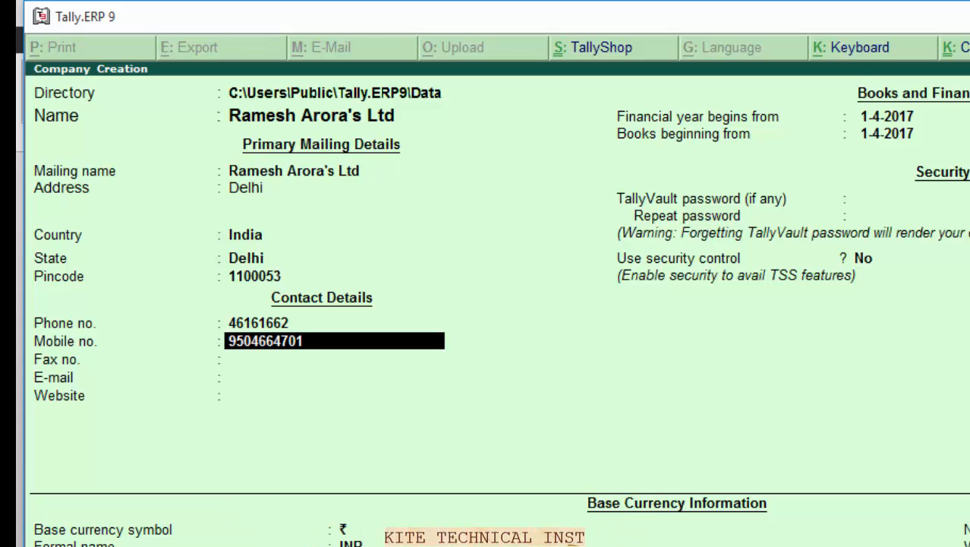
{"action": "key", "text": "Return"}
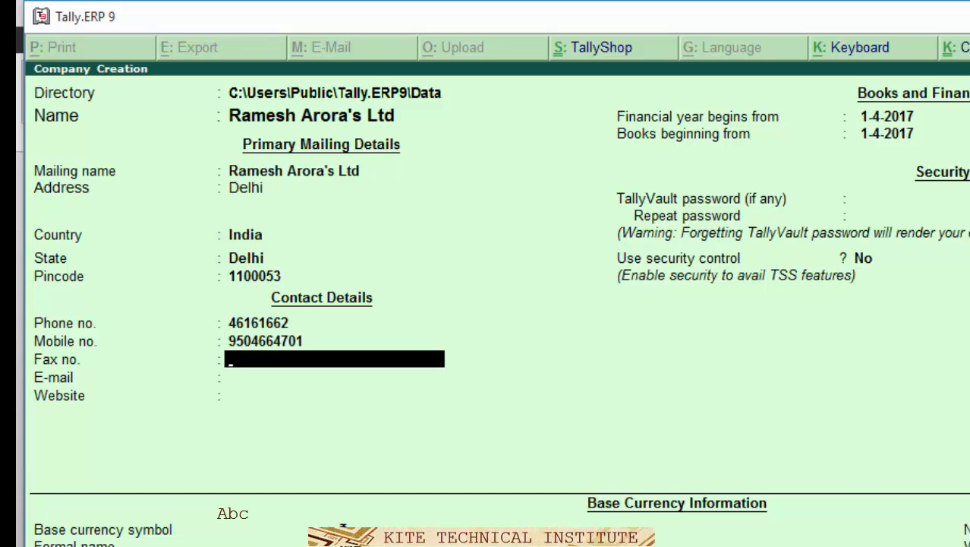
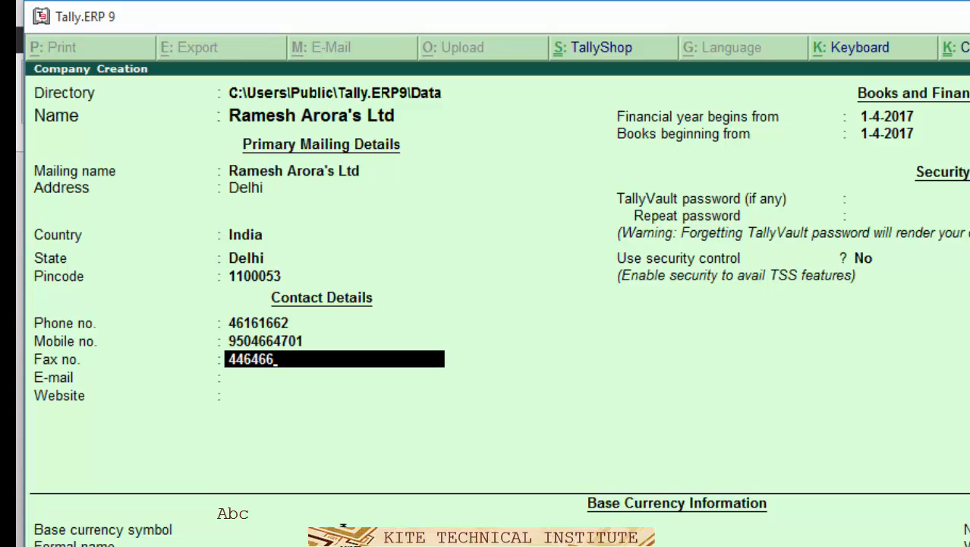
{"action": "key", "text": "Return"}
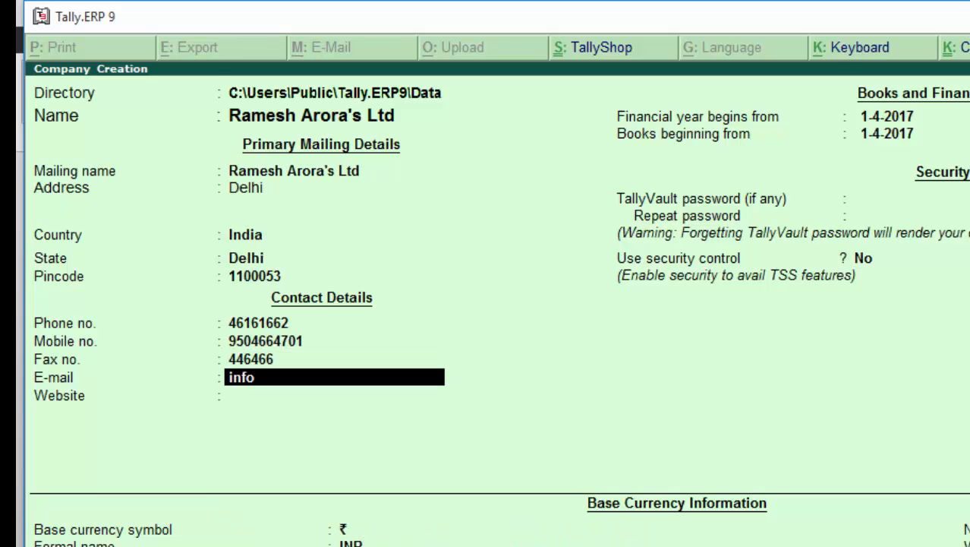
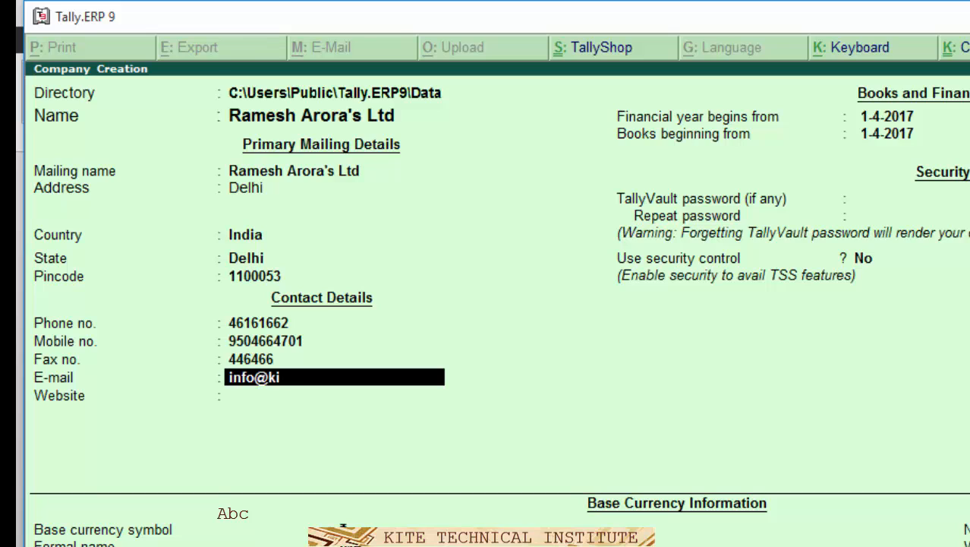
{"action": "key", "text": "Return"}
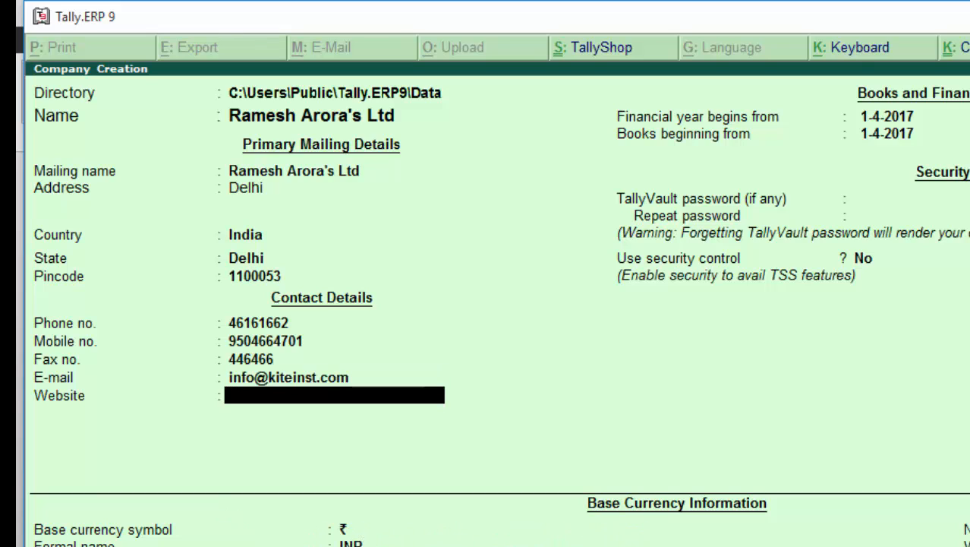
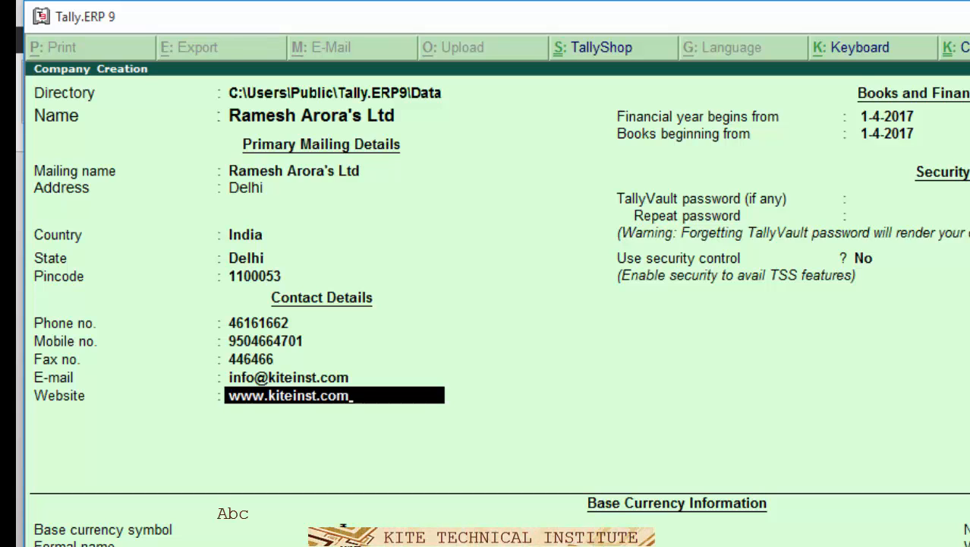
{"action": "key", "text": "Return"}
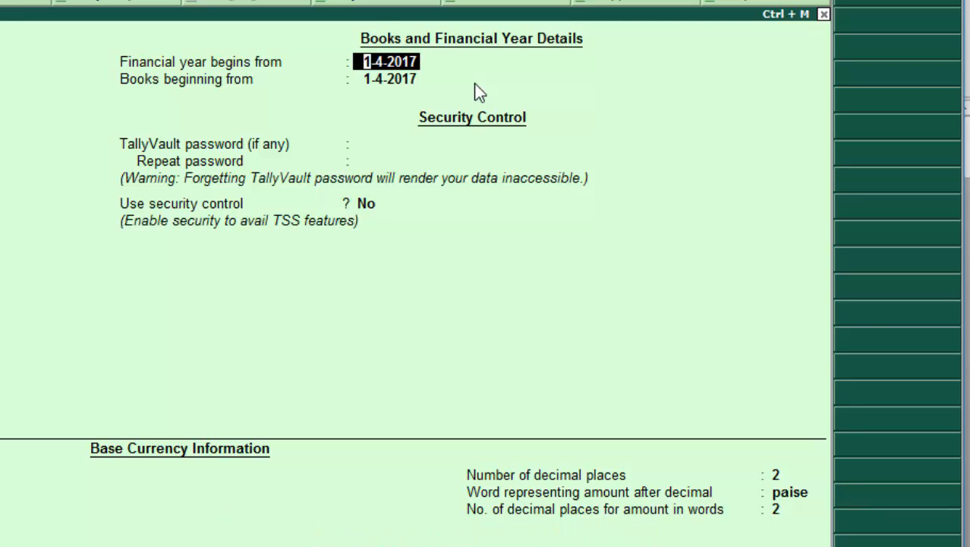
- Keep books beginning 1-4-2017, no TallyVault password, and security control set to No
{"action": "key", "text": "Return"}
{"action": "key", "text": "Return"}
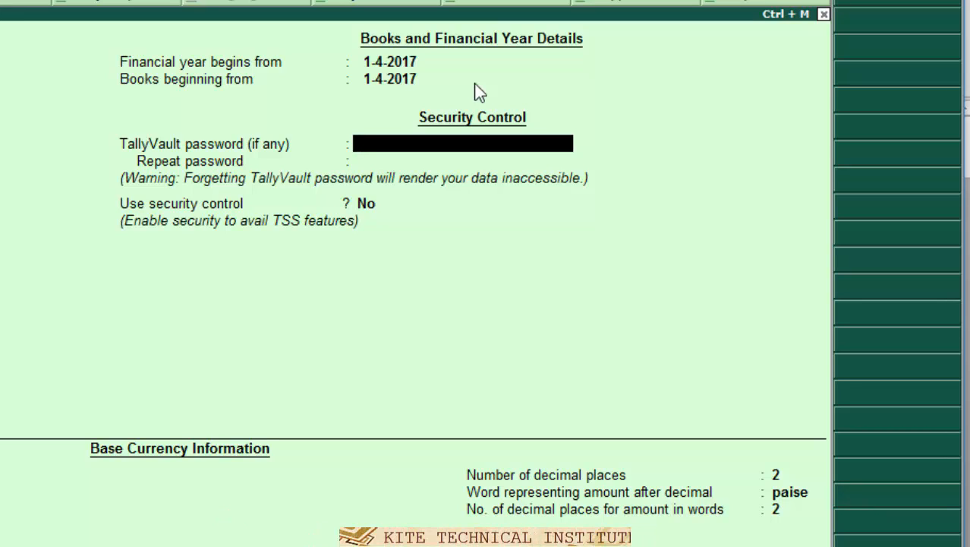
{"action": "key", "text": "Return"}
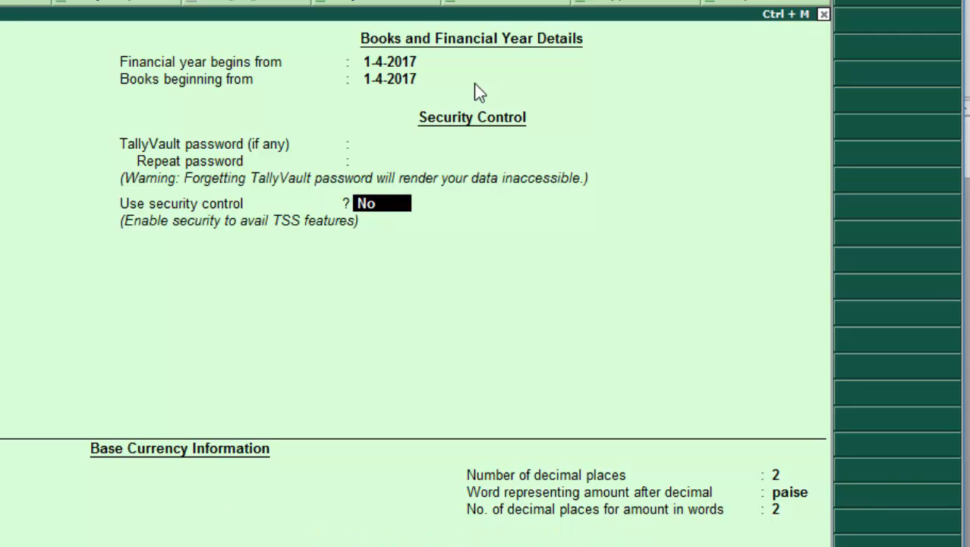
{"action": "key", "text": "Return"}
{"action": "key", "text": "Return"}
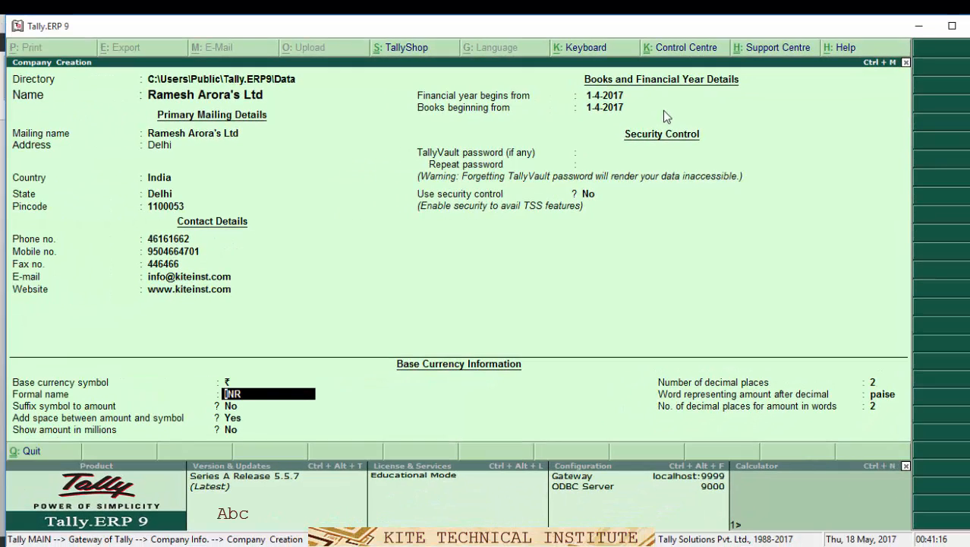
- Accept the default INR base currency, save the company, and return to the PowerPoint slides
{"action": "key", "text": "Return"}
{"action": "key", "text": "Return"}
{"action": "key", "text": "Return"}
{"action": "key", "text": "Return"}
{"action": "key", "text": "Return"}
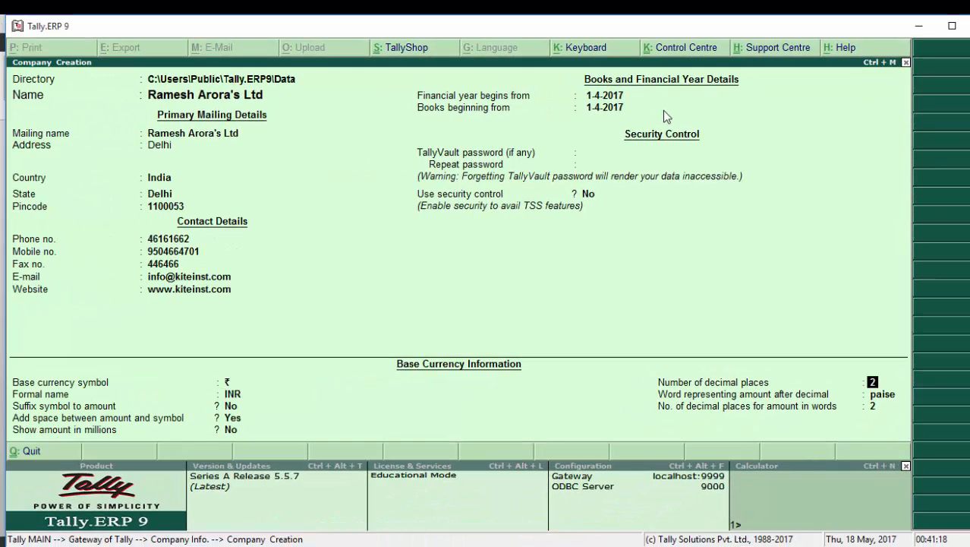
{"action": "key", "text": "Return"}
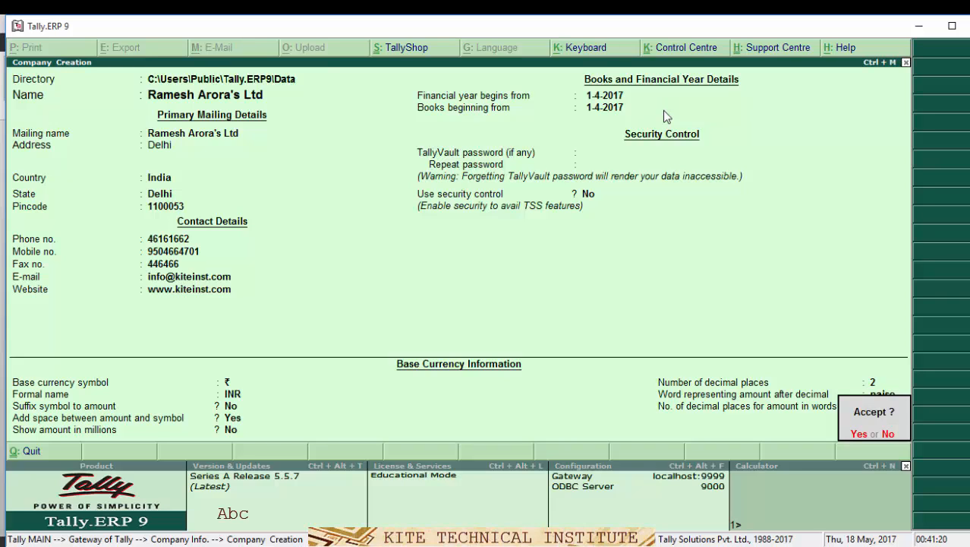
{"action": "key", "text": "Return"}
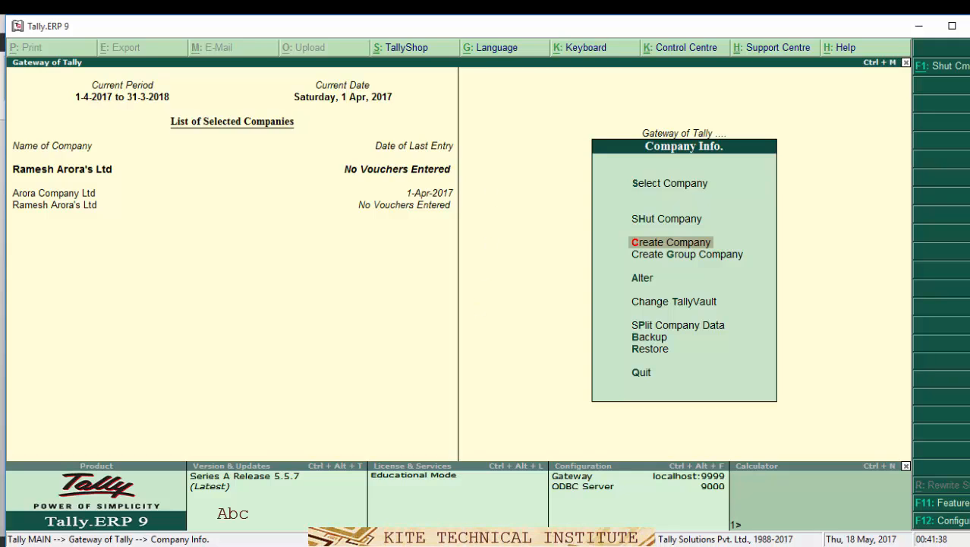
{"action": "key", "text": "alt+Tab"}
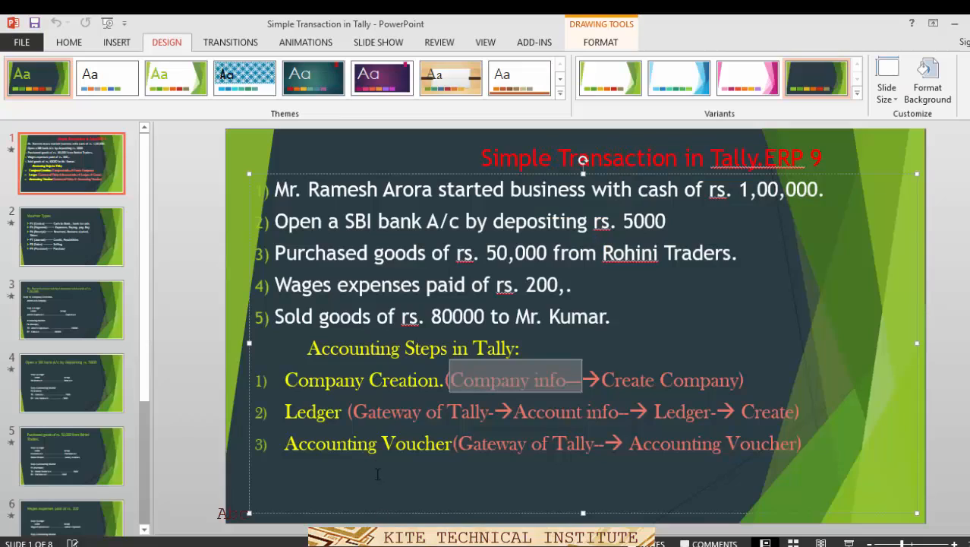
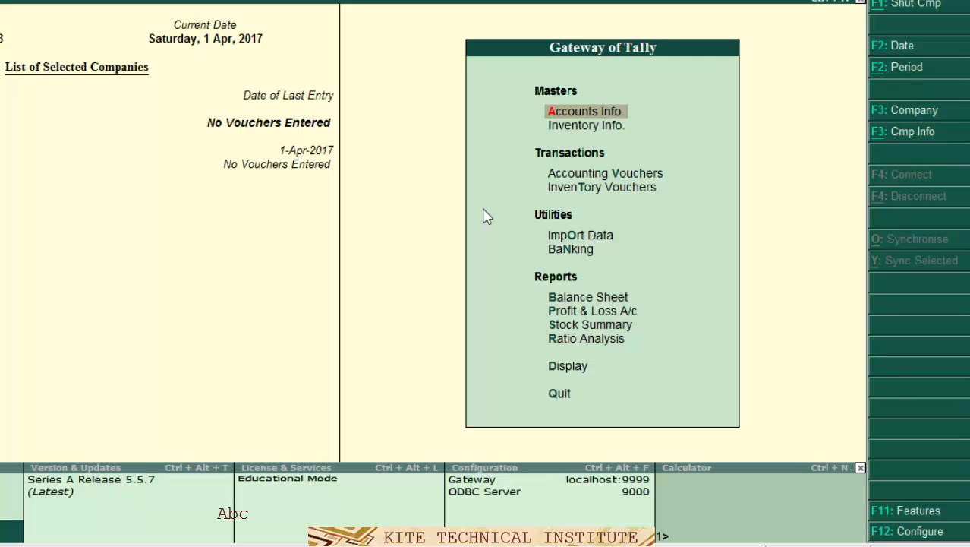
- Record Receipt voucher No. 1 crediting the capital account and debiting Cash 1,00,000
{"action": "key", "text": "Down"}
{"action": "key", "text": "Down"}
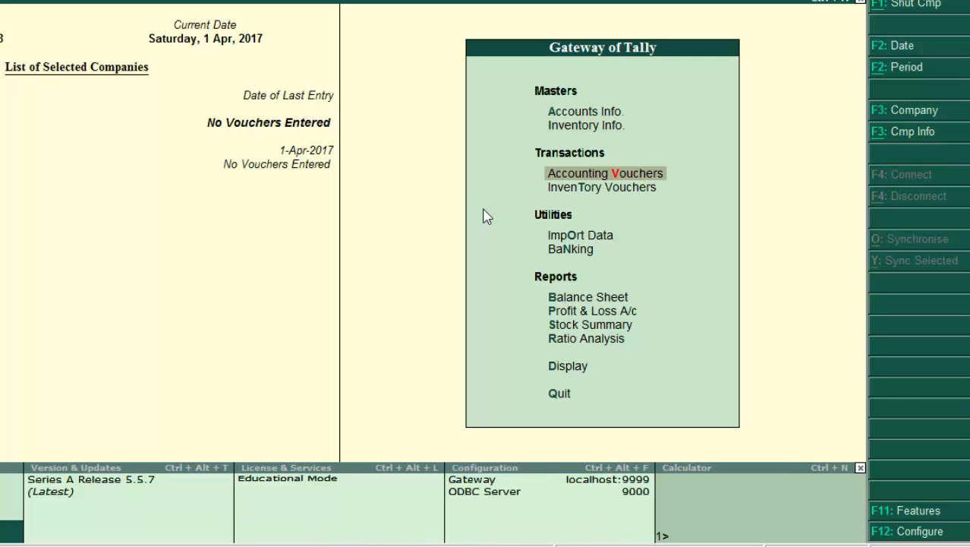
{"action": "key", "text": "Return"}
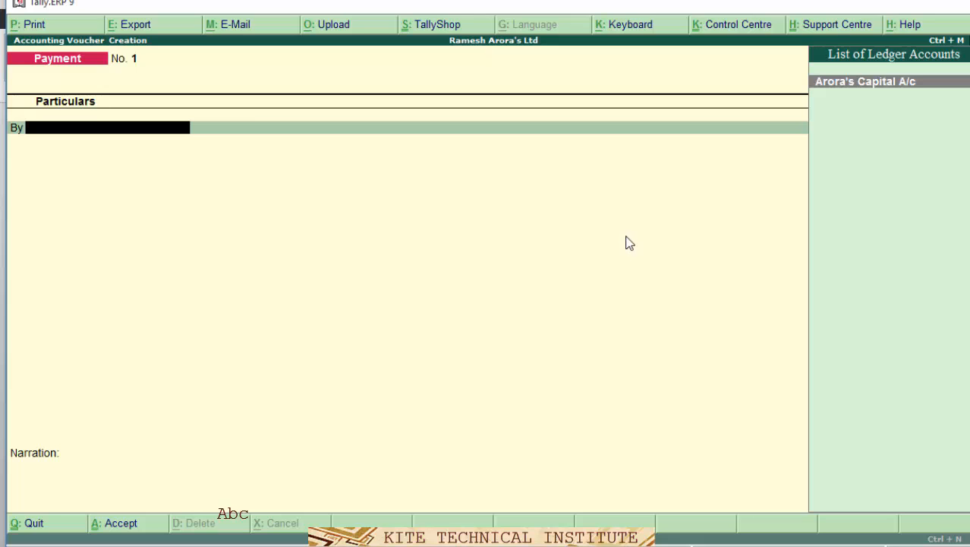
{"action": "key", "text": "F6"}
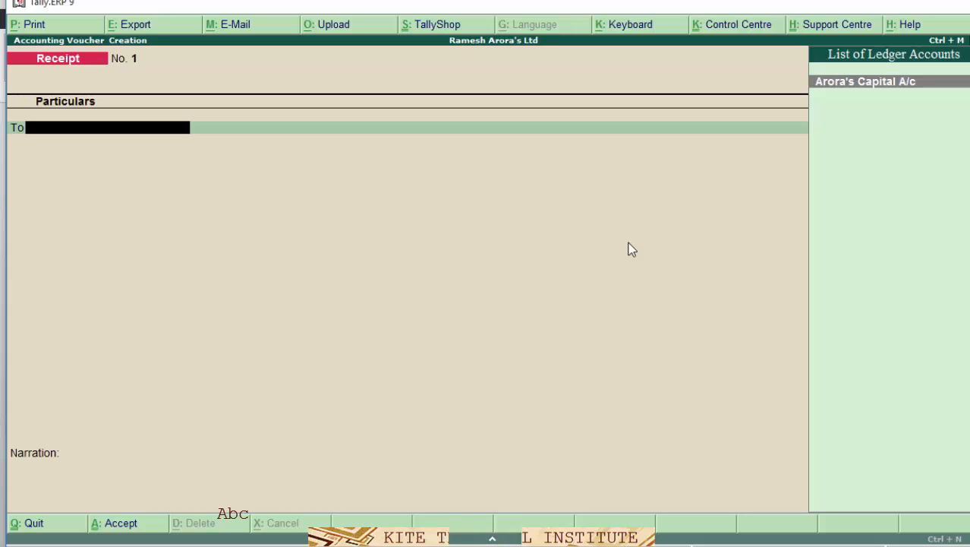
{"action": "key", "text": "Return"}
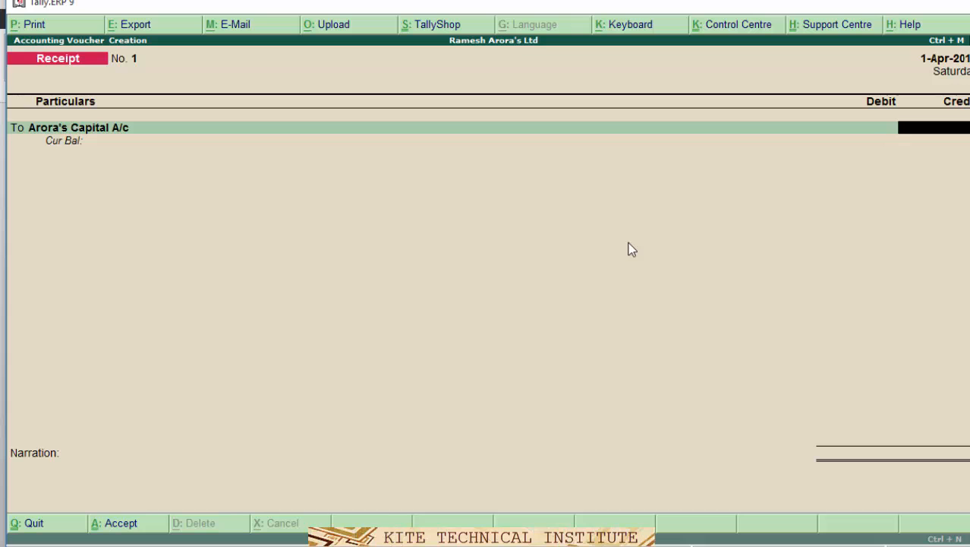
{"action": "type", "text": "100000"}
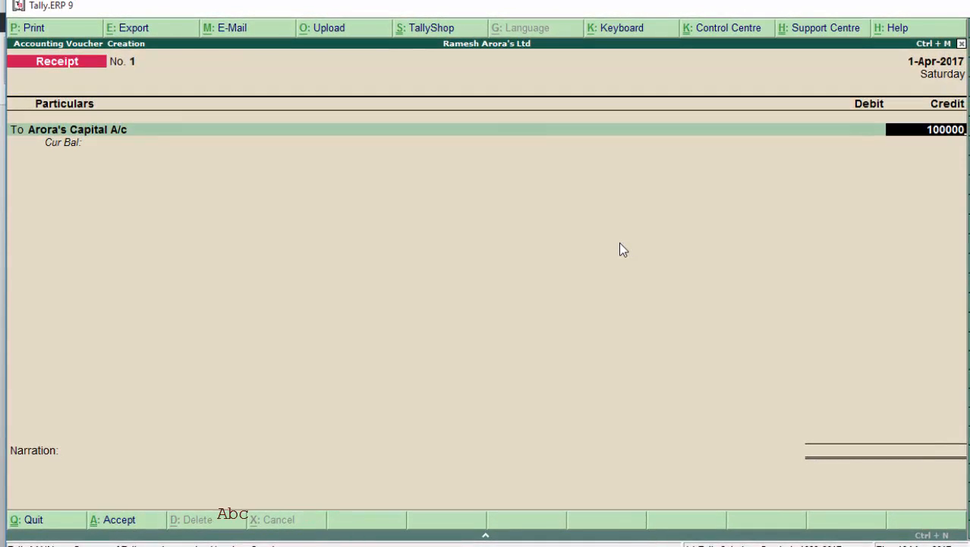
{"action": "key", "text": "Return"}
{"action": "key", "text": "Return"}
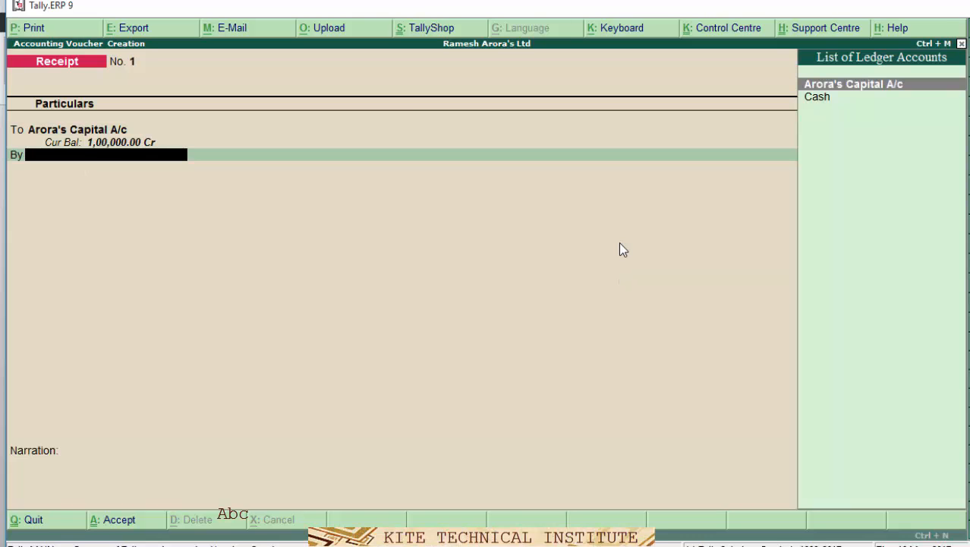
{"action": "key", "text": "Down"}
{"action": "key", "text": "Return"}
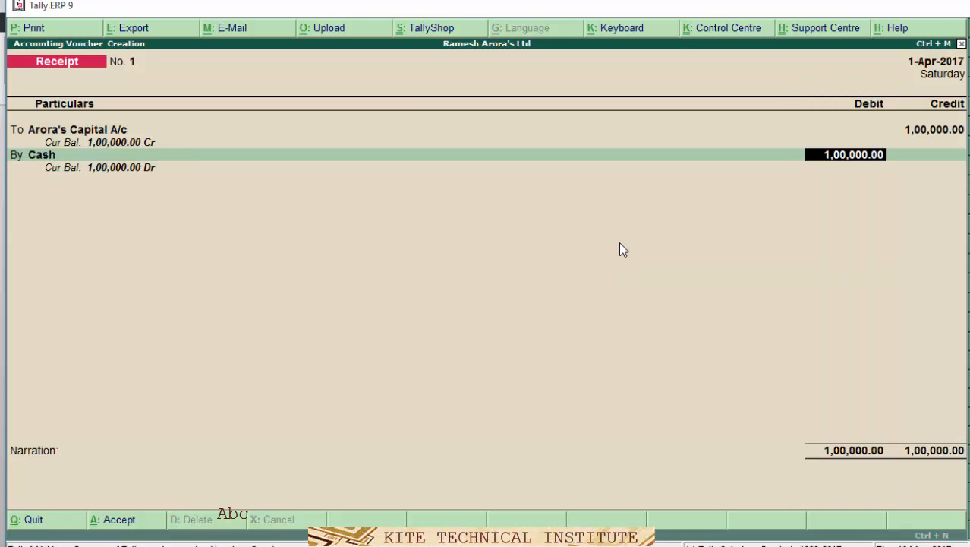
{"action": "key", "text": "Return"}
{"action": "key", "text": "Return"}
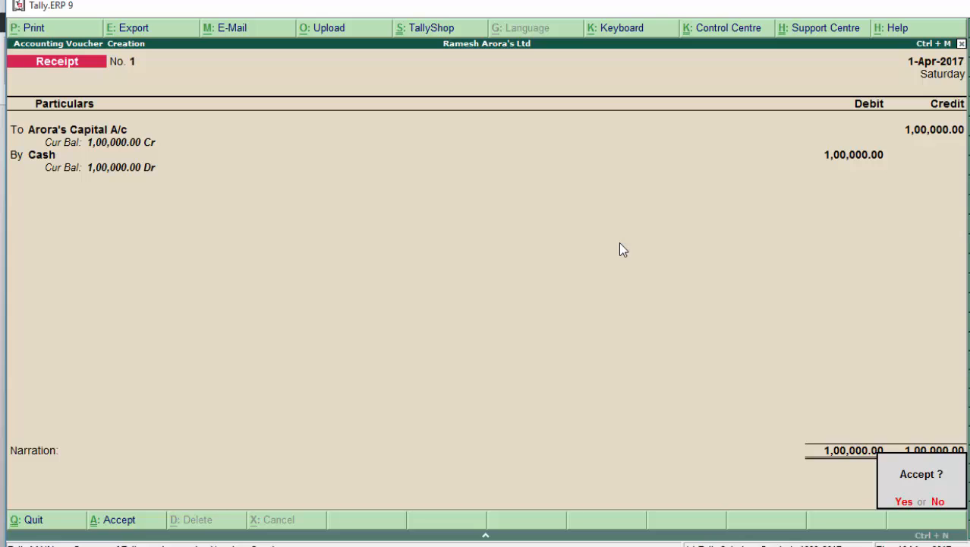
{"action": "key", "text": "Return"}
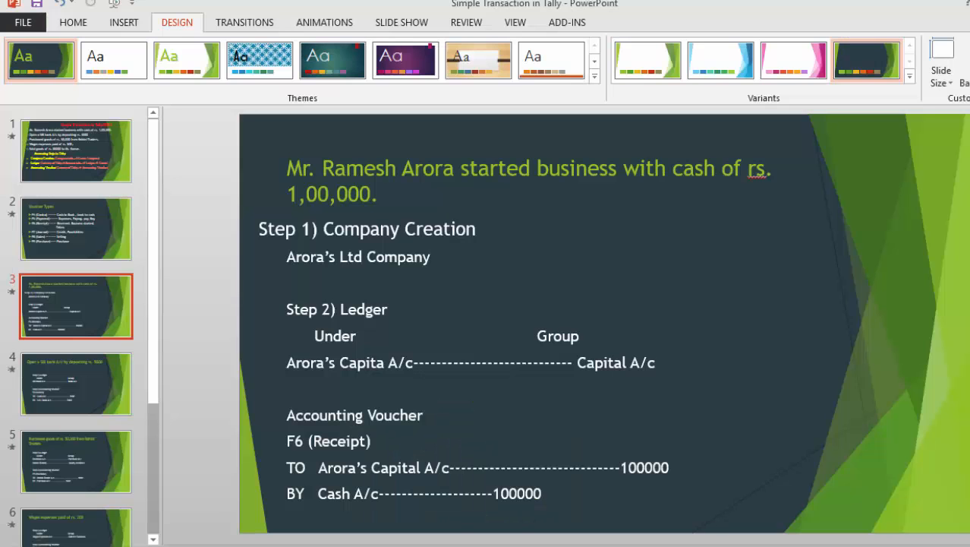
- Advance the PowerPoint notes to the slide on the SBI deposit contra entry
{"action": "key", "text": "Down"}
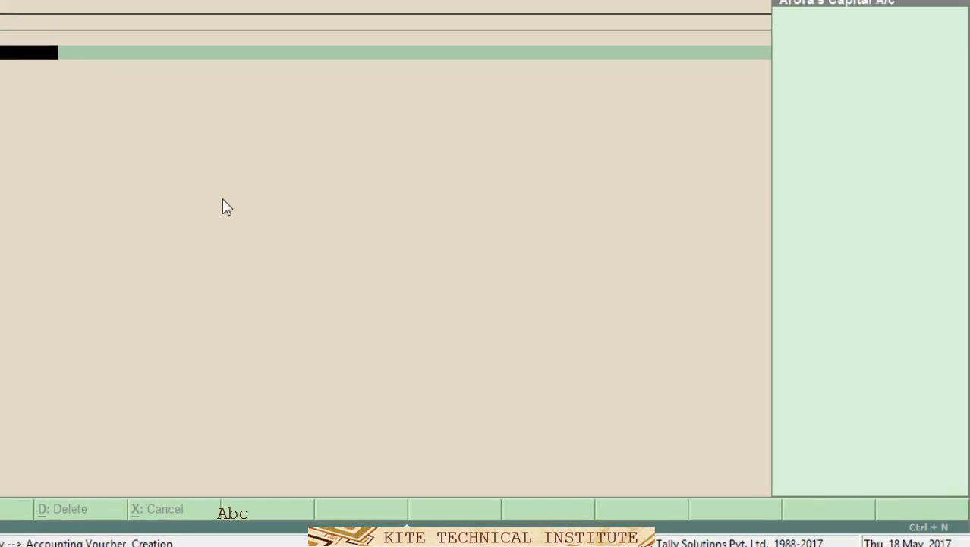
- Start a Contra voucher crediting Cash 10,000, and begin creating a new ledger for the By line
{"action": "key", "text": "F4"}
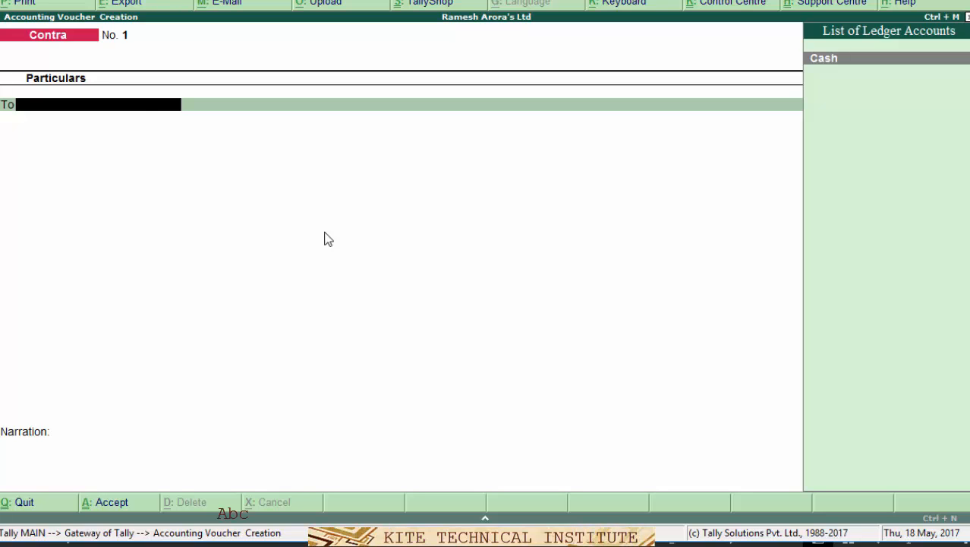
{"action": "key", "text": "Return"}
{"action": "type", "text": "10000"}
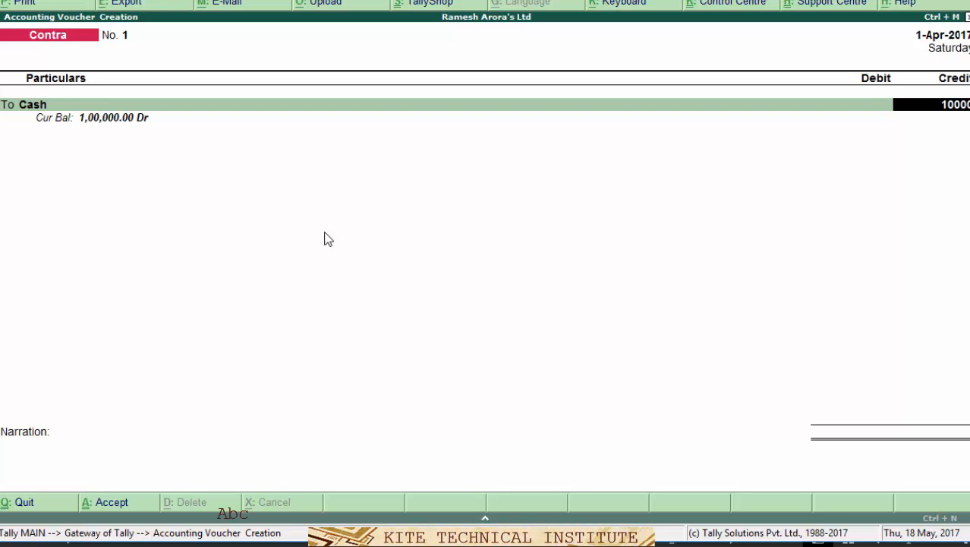
{"action": "key", "text": "Return"}
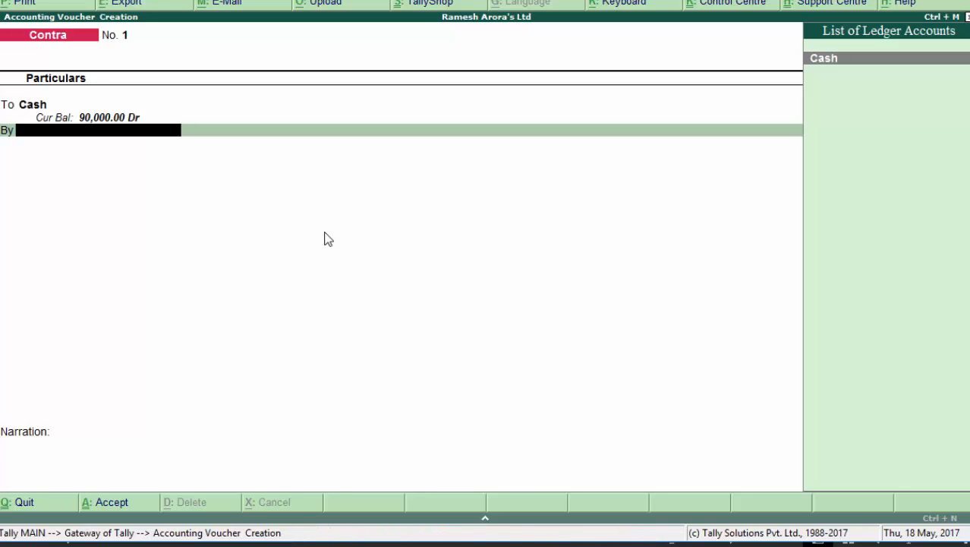
{"action": "key", "text": "alt+c"}
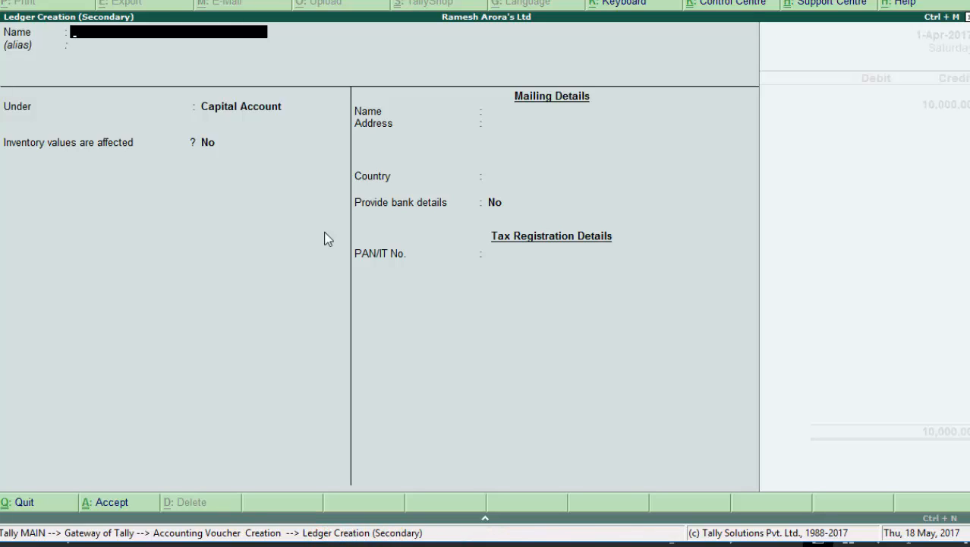
- Create the 'SBI Bank A/c' ledger under the Bank Accounts group
{"action": "type", "text": "SBI"}
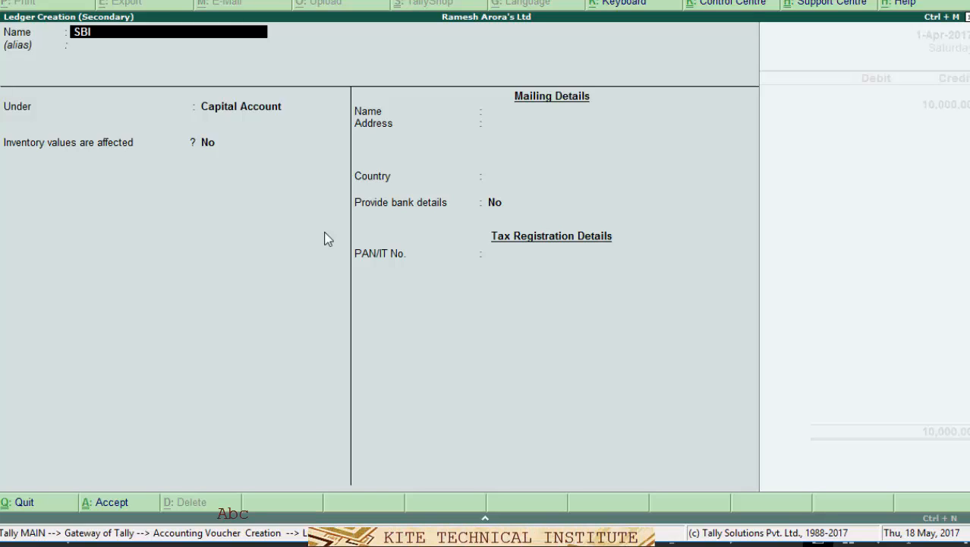
{"action": "type", "text": " Bank A/c"}
{"action": "key", "text": "Return"}
{"action": "key", "text": "Return"}
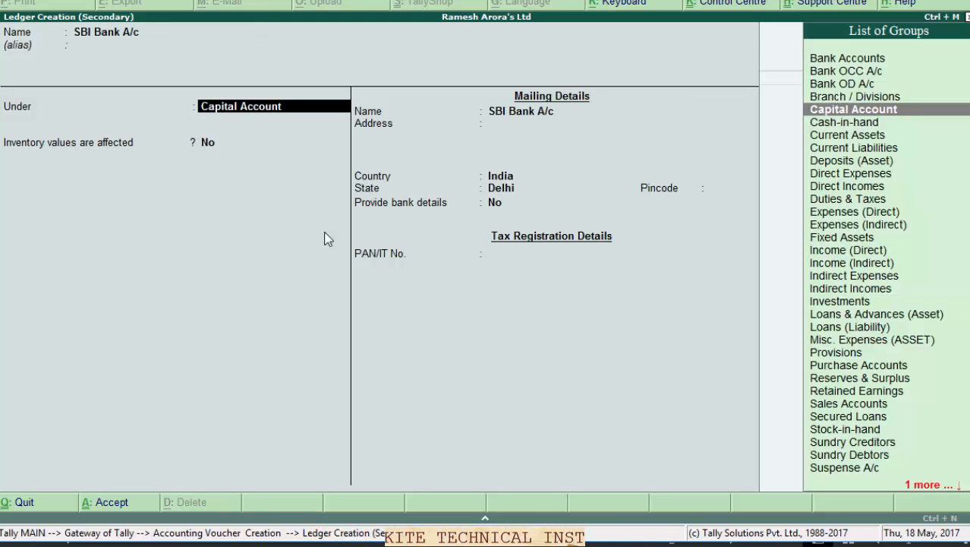
{"action": "type", "text": "B"}
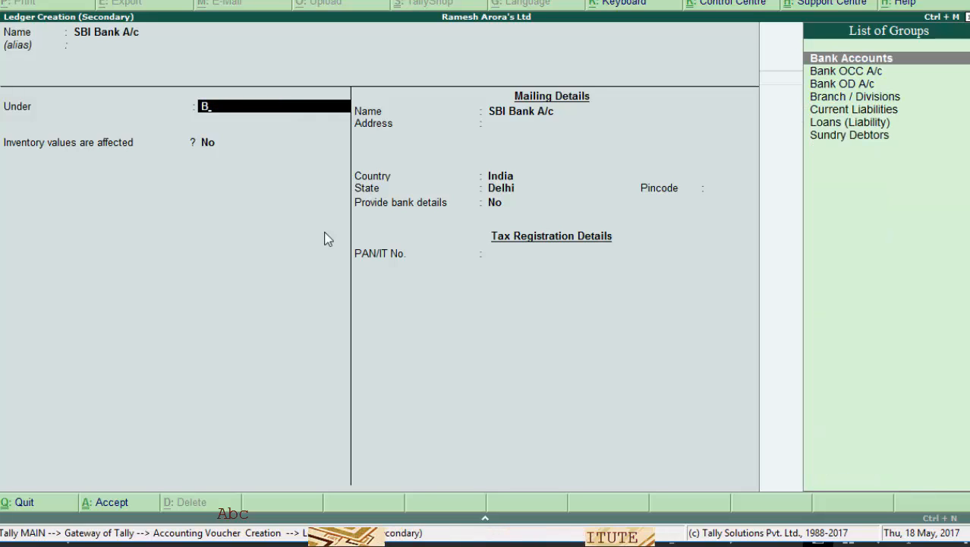
{"action": "key", "text": "Return"}
{"action": "key", "text": "Return"}
{"action": "key", "text": "Return"}
{"action": "key", "text": "Return"}
{"action": "key", "text": "Return"}
{"action": "key", "text": "Return"}
{"action": "key", "text": "Return"}
{"action": "key", "text": "Return"}
{"action": "key", "text": "Return"}
{"action": "key", "text": "Return"}
{"action": "key", "text": "Return"}
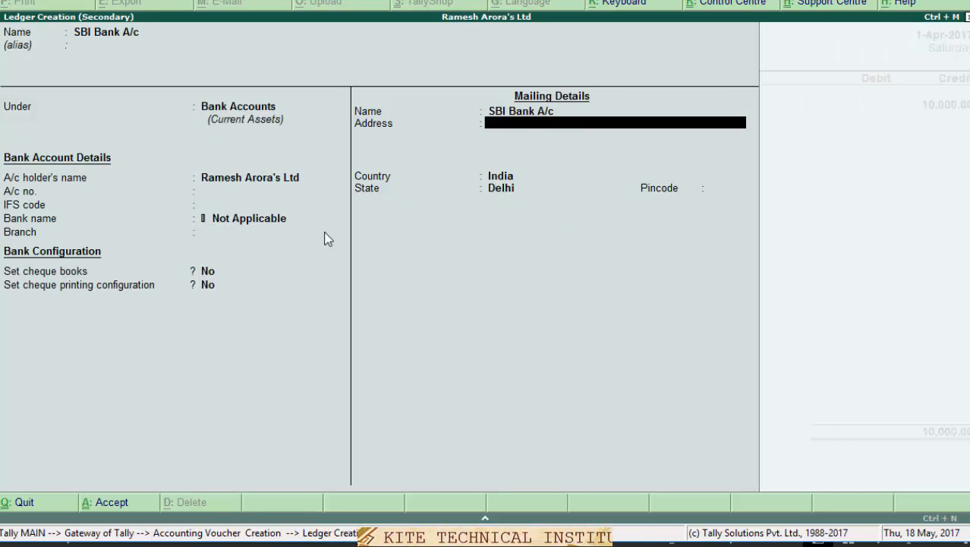
{"action": "key", "text": "Return"}
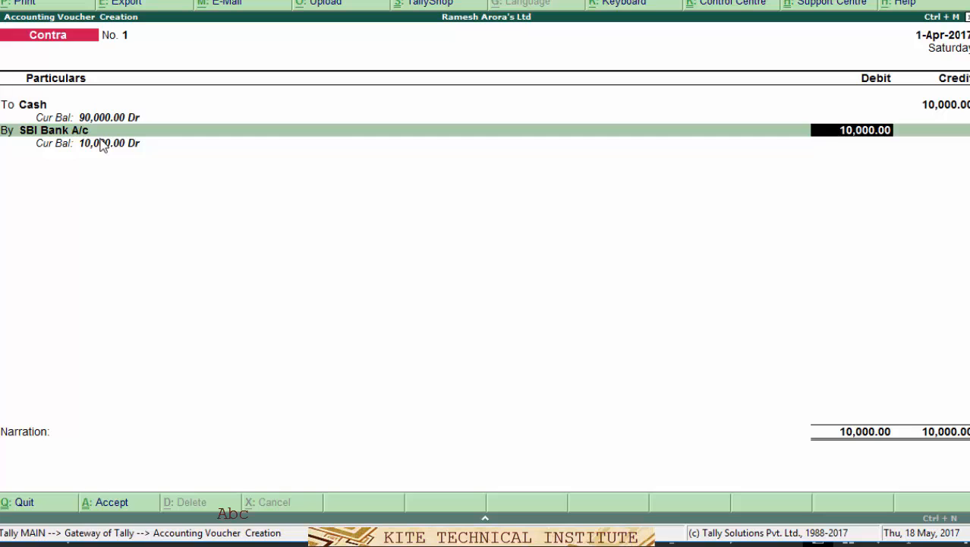
- Debit SBI Bank A/c 10,000, skipping the cash denominations and completing the allocations
{"action": "key", "text": "Return"}
{"action": "key", "text": "Return"}
{"action": "key", "text": "Return"}
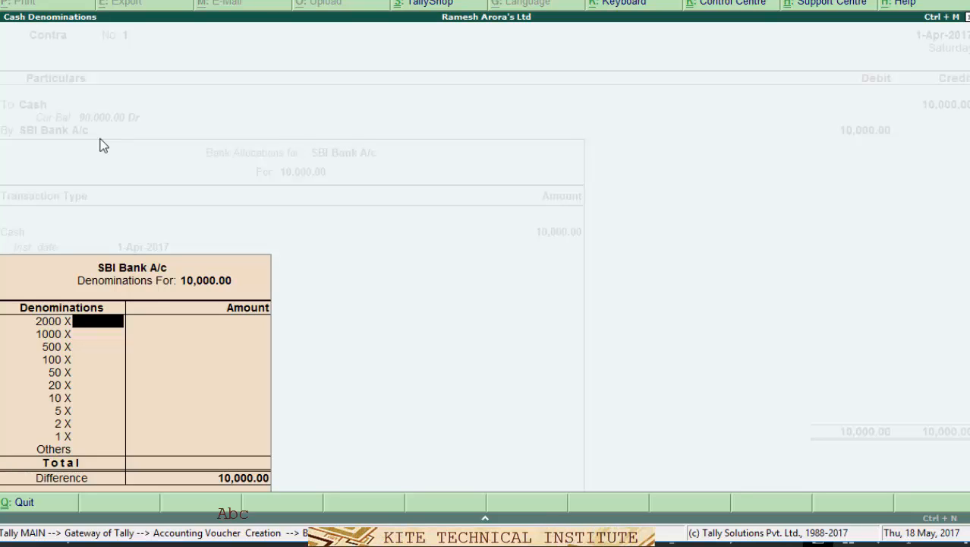
{"action": "key", "text": "Return"}
{"action": "key", "text": "Return"}
{"action": "key", "text": "Return"}
{"action": "key", "text": "Return"}
{"action": "key", "text": "Return"}
{"action": "key", "text": "Return"}
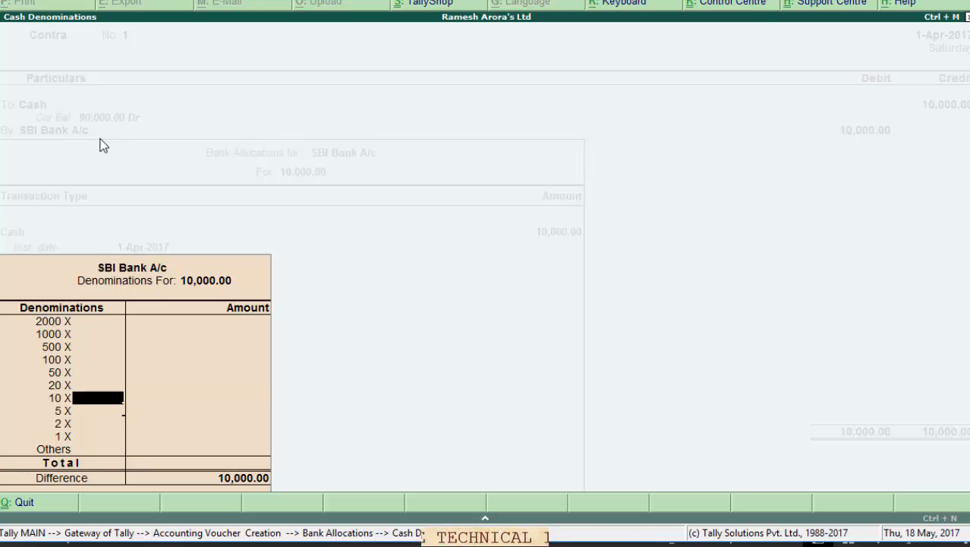
{"action": "key", "text": "Return"}
{"action": "key", "text": "Return"}
{"action": "key", "text": "Return"}
{"action": "key", "text": "Return"}
{"action": "key", "text": "Return"}
{"action": "key", "text": "Return"}
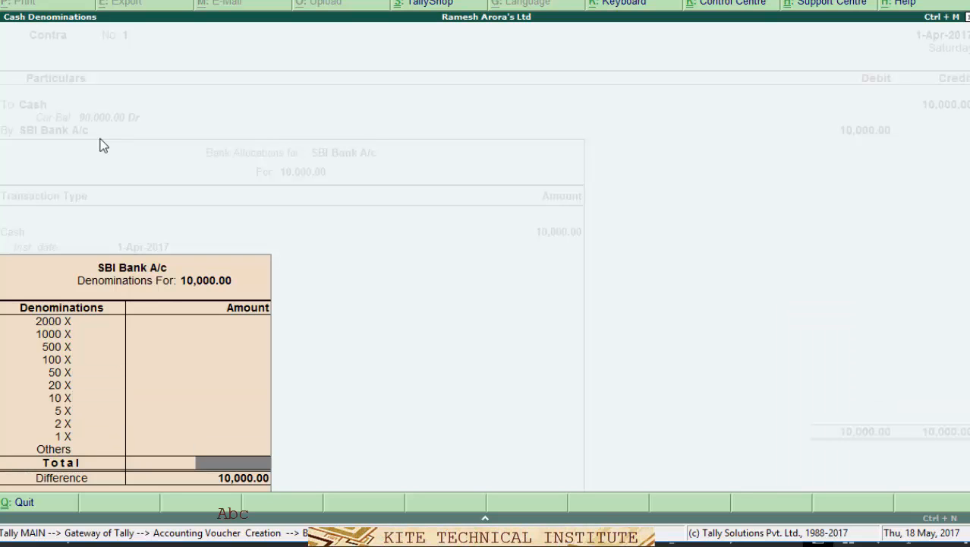
{"action": "key", "text": "Return"}
{"action": "key", "text": "Return"}
{"action": "key", "text": "Return"}
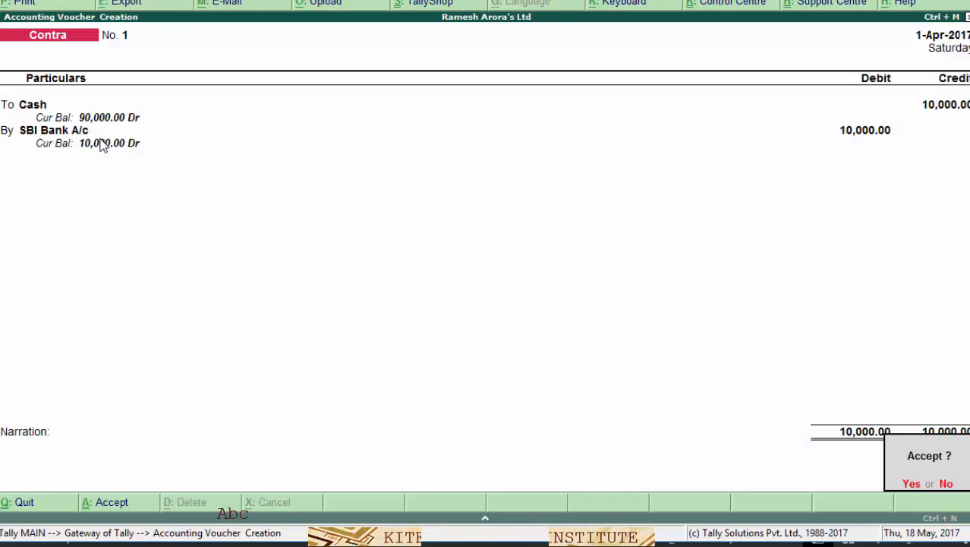
{"action": "key", "text": "Return"}
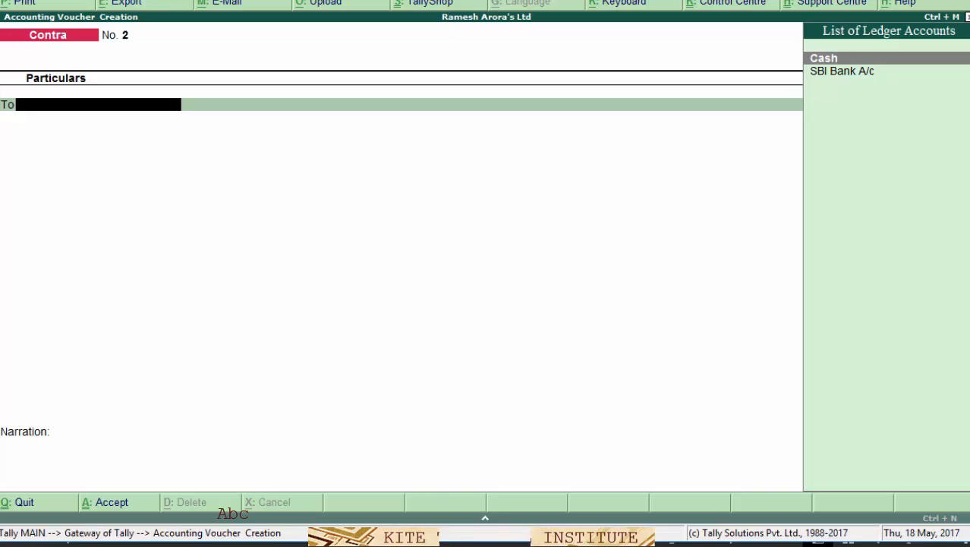
- Review the slide 5 notes on buying goods from Rohini Traders, then return to Tally
{"action": "mouse_move", "coordinate": [479, 543]}
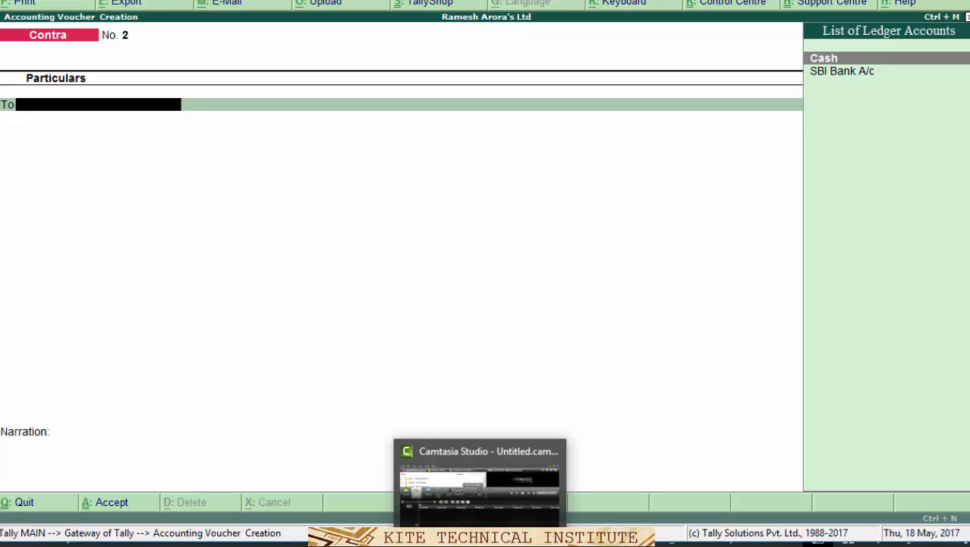
{"action": "mouse_move", "coordinate": [444, 544]}
{"action": "left_click", "coordinate": [445, 513]}
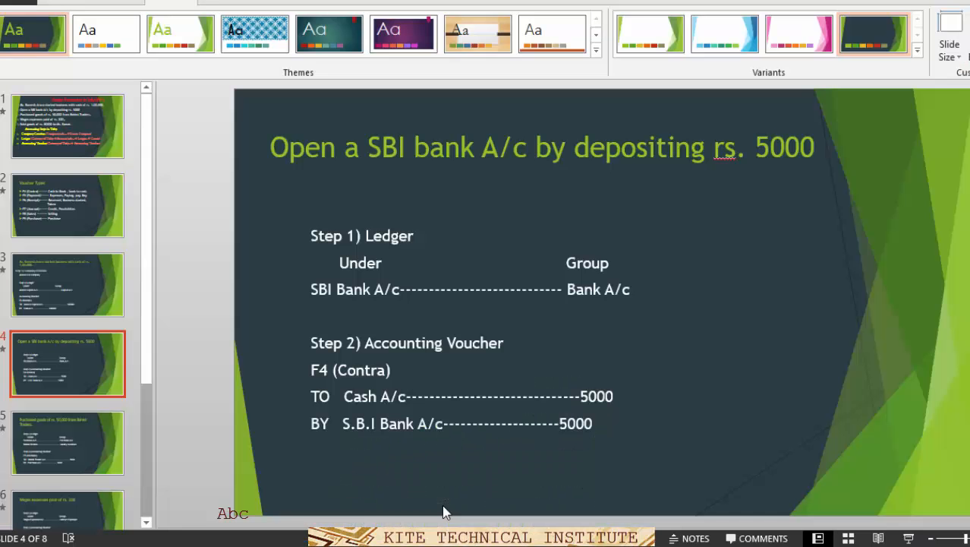
{"action": "left_click", "coordinate": [72, 444]}
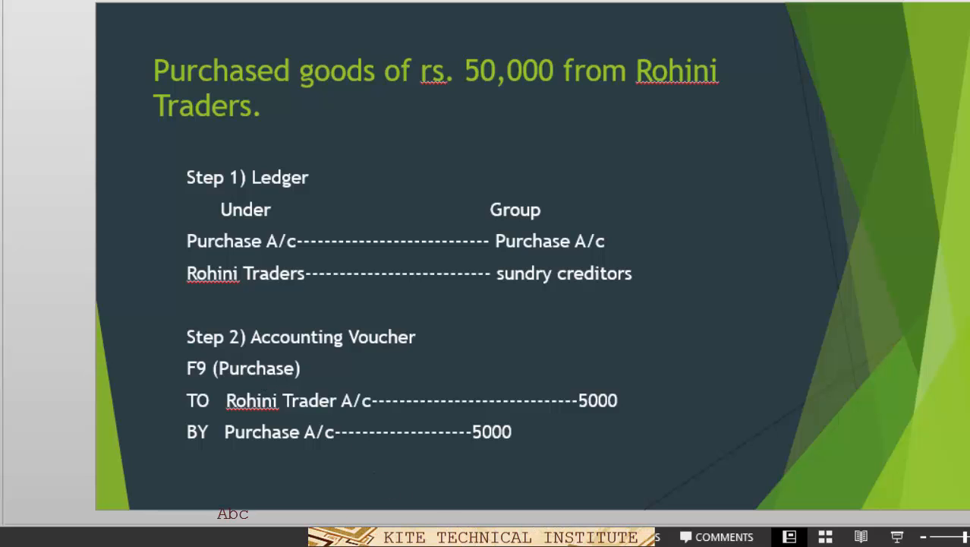
{"action": "left_click", "coordinate": [480, 545]}
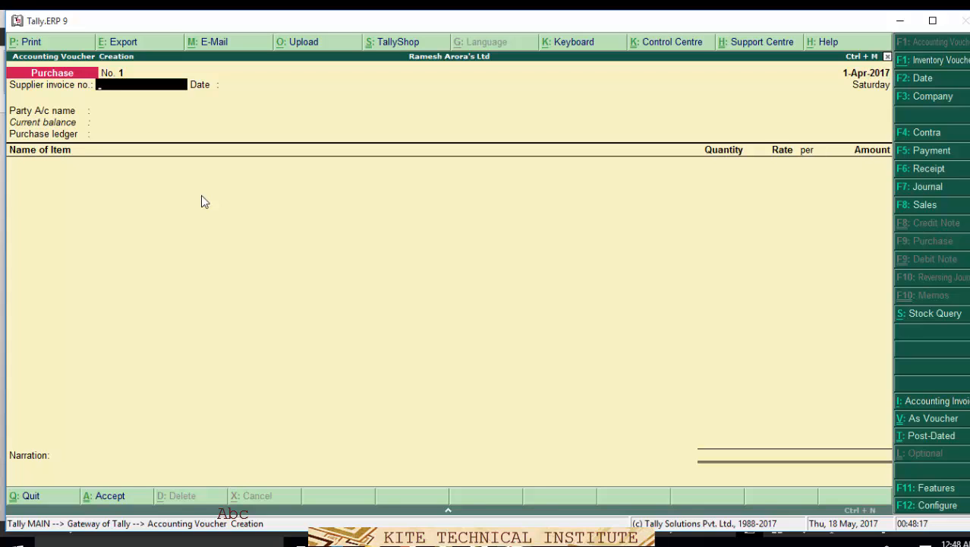
- Set Enable invoicing to No in the F11 Accounting Features and save them
{"action": "key", "text": "F11"}
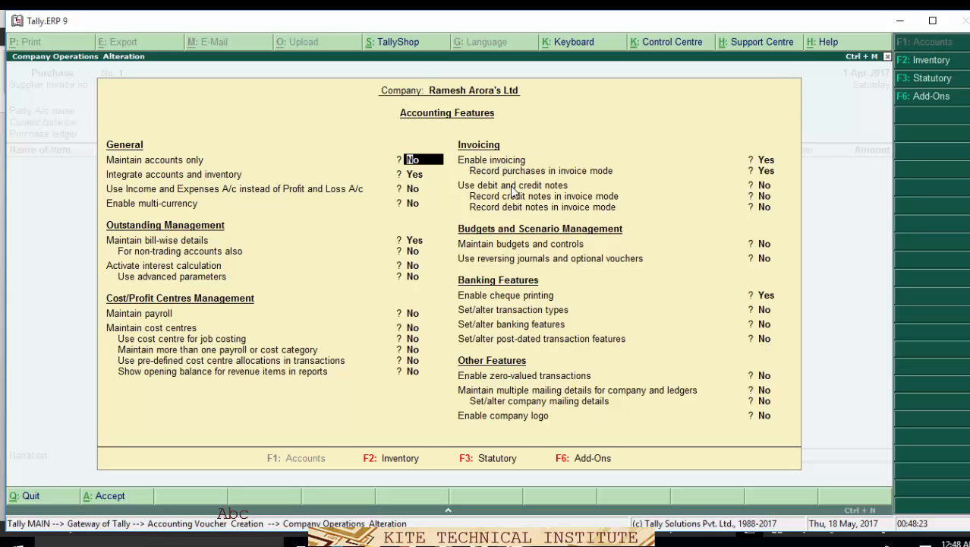
{"action": "left_click", "coordinate": [767, 161]}
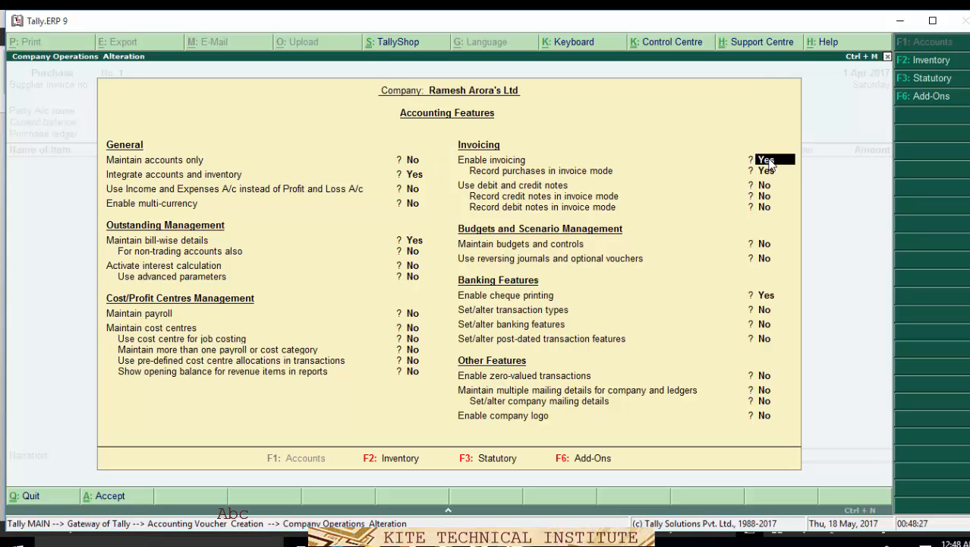
{"action": "type", "text": "n"}
{"action": "key", "text": "Return"}
{"action": "key", "text": "Return"}
{"action": "key", "text": "Return"}
{"action": "key", "text": "Return"}
{"action": "key", "text": "Return"}
{"action": "key", "text": "Return"}
{"action": "key", "text": "Return"}
{"action": "key", "text": "Return"}
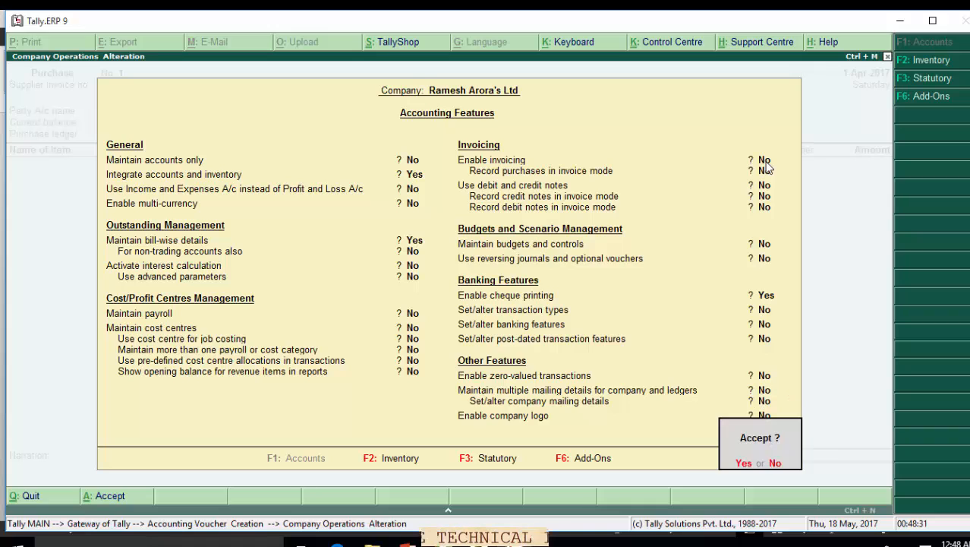
{"action": "key", "text": "Return"}
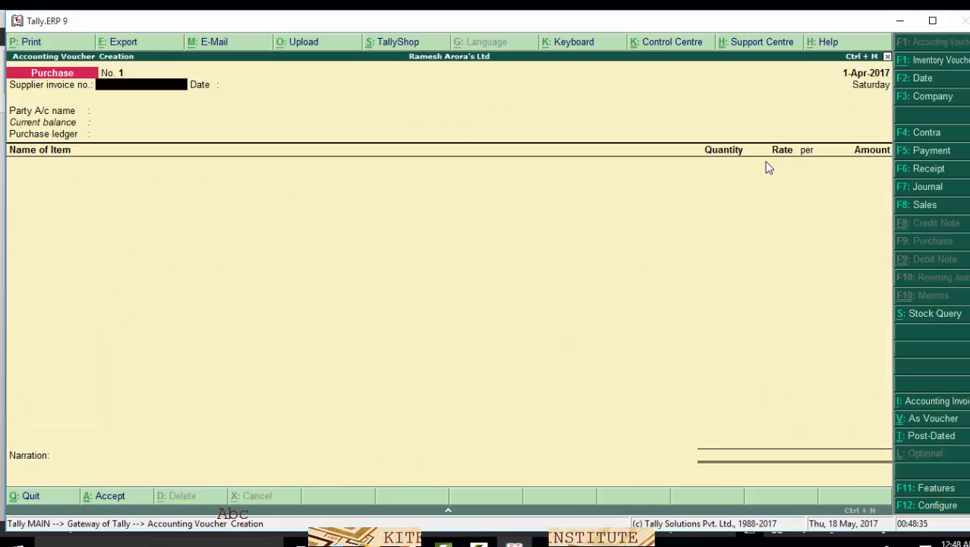
- Reload the Purchase voucher in accounting mode and move past invoice number and date to the To line
{"action": "key", "text": "super+p"}
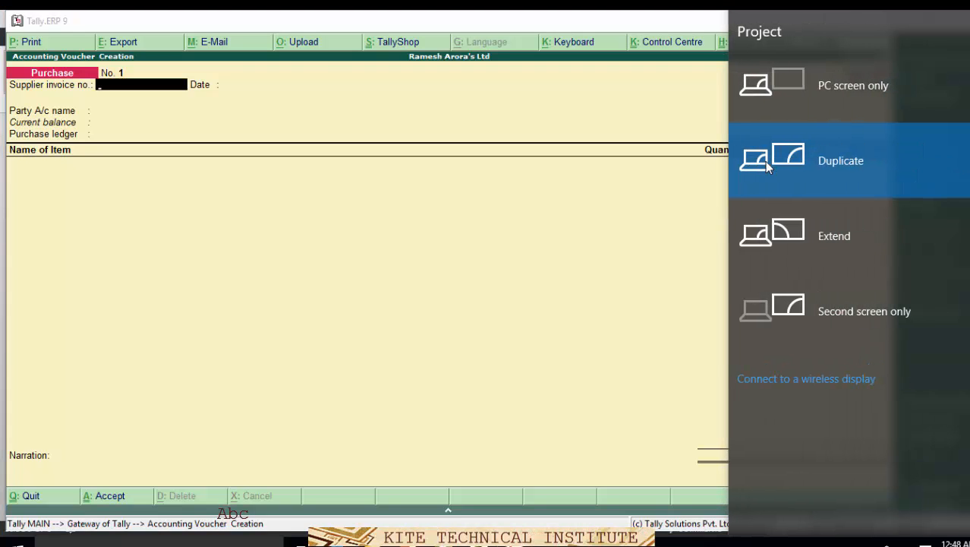
{"action": "left_click", "coordinate": [547, 239]}
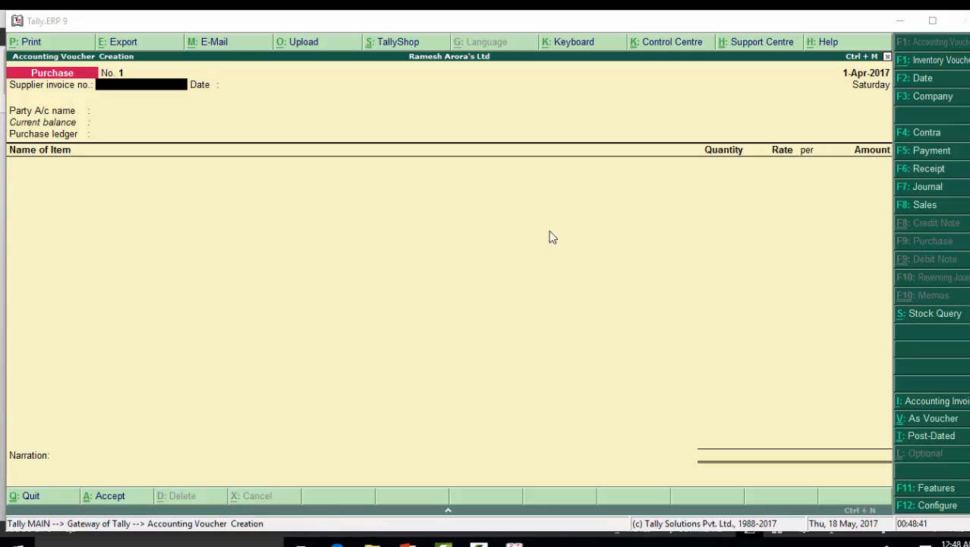
{"action": "left_click", "coordinate": [919, 205]}
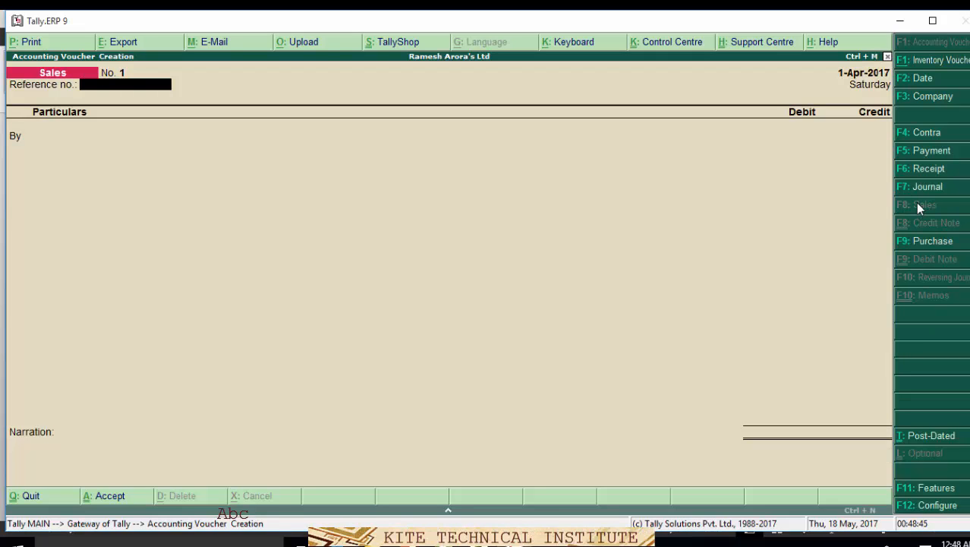
{"action": "left_click", "coordinate": [930, 242]}
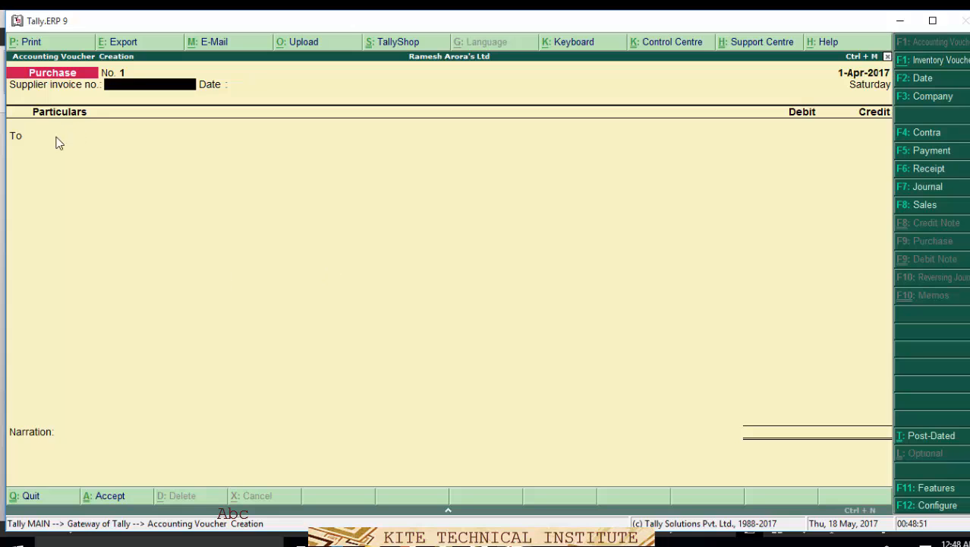
{"action": "key", "text": "Return"}
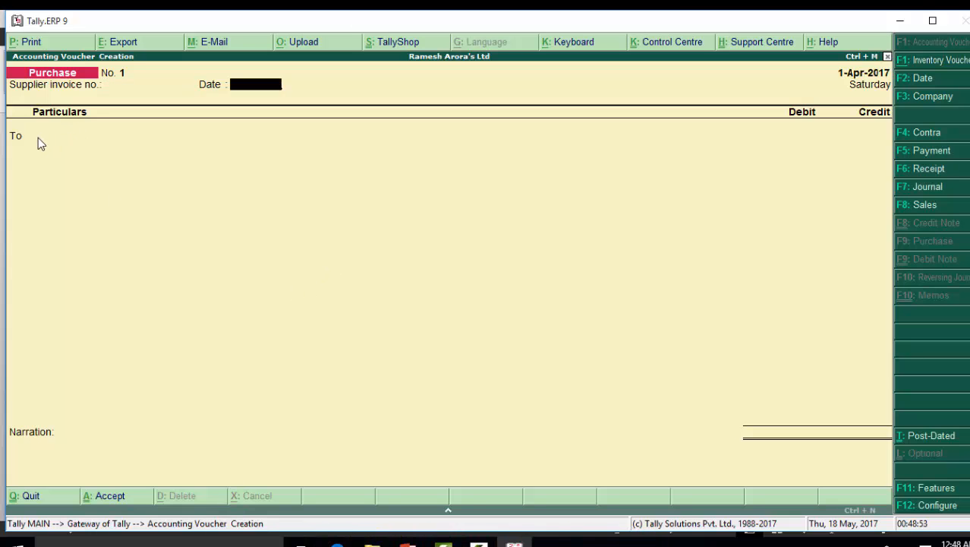
{"action": "key", "text": "Return"}
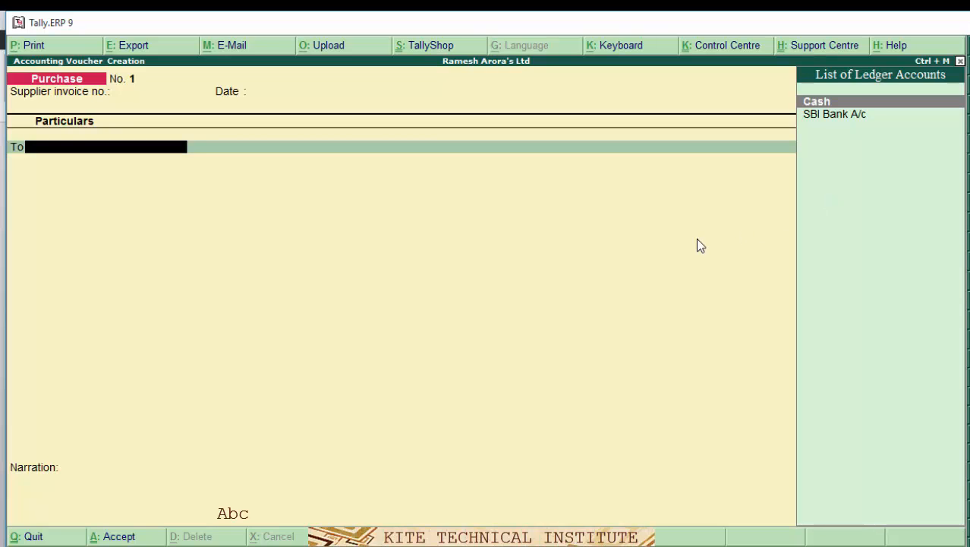
- Create the Rohini Traders ledger under Sundry Creditors and place it on the purchase To line
{"action": "key", "text": "alt+c"}
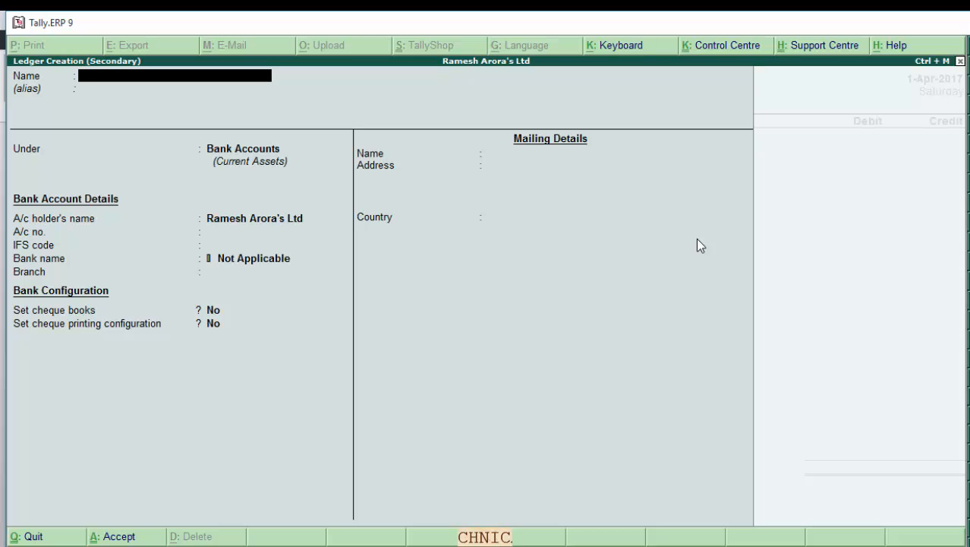
{"action": "type", "text": "Rohi"}
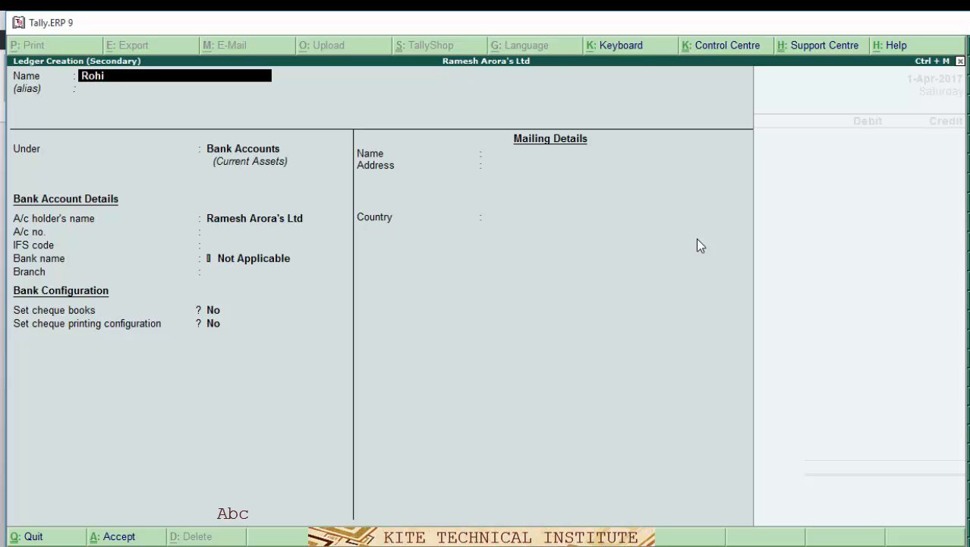
{"action": "type", "text": "ni Traders"}
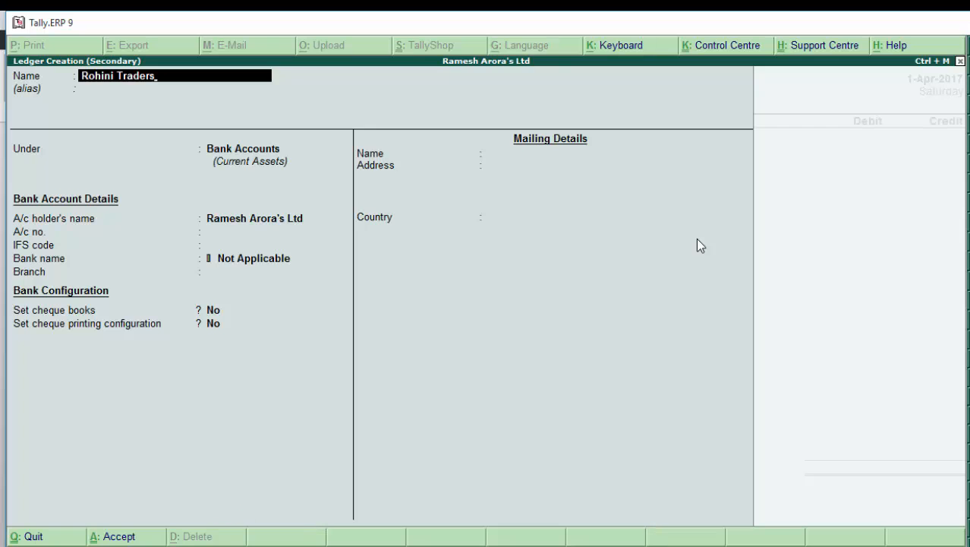
{"action": "key", "text": "Return"}
{"action": "key", "text": "Return"}
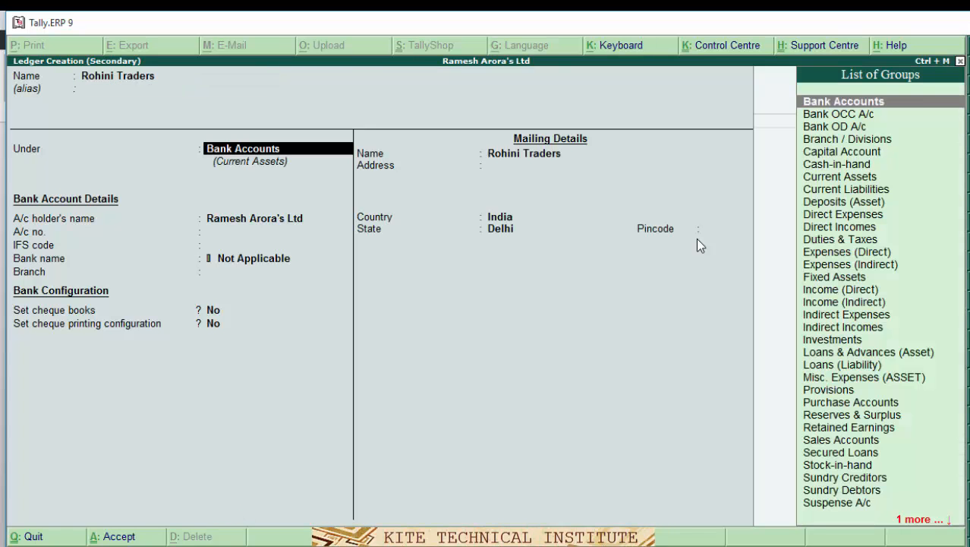
{"action": "type", "text": "S"}
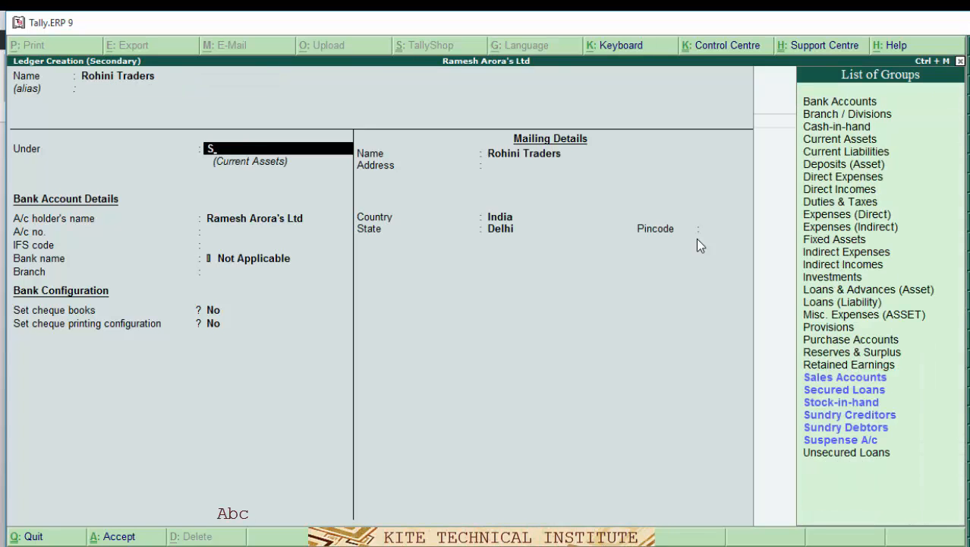
{"action": "key", "text": "Down"}
{"action": "key", "text": "Down"}
{"action": "key", "text": "Down"}
{"action": "key", "text": "Return"}
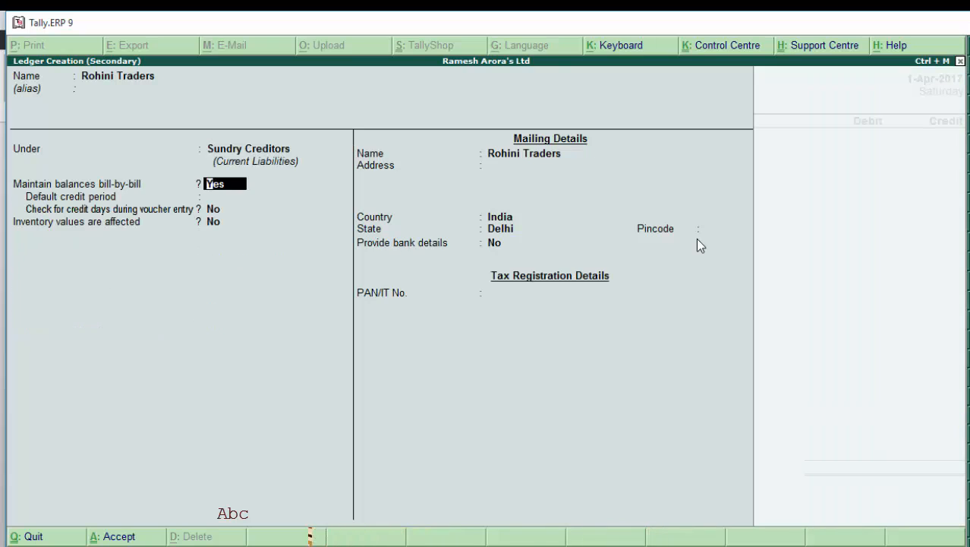
{"action": "key", "text": "Return"}
{"action": "key", "text": "Return"}
{"action": "key", "text": "Return"}
{"action": "key", "text": "Return"}
{"action": "key", "text": "Return"}
{"action": "key", "text": "Return"}
{"action": "key", "text": "Return"}
{"action": "key", "text": "Return"}
{"action": "key", "text": "Return"}
{"action": "key", "text": "Return"}
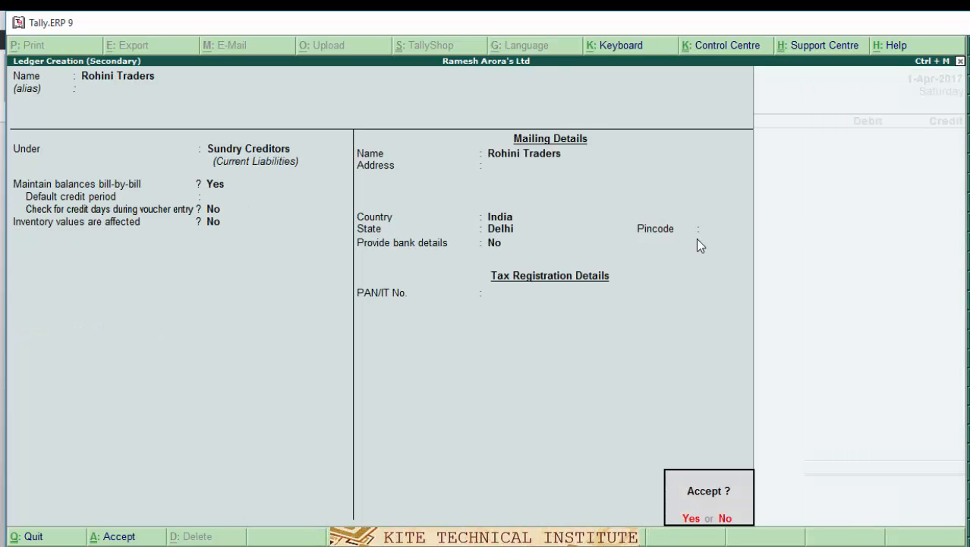
{"action": "key", "text": "Return"}
{"action": "key", "text": "Return"}
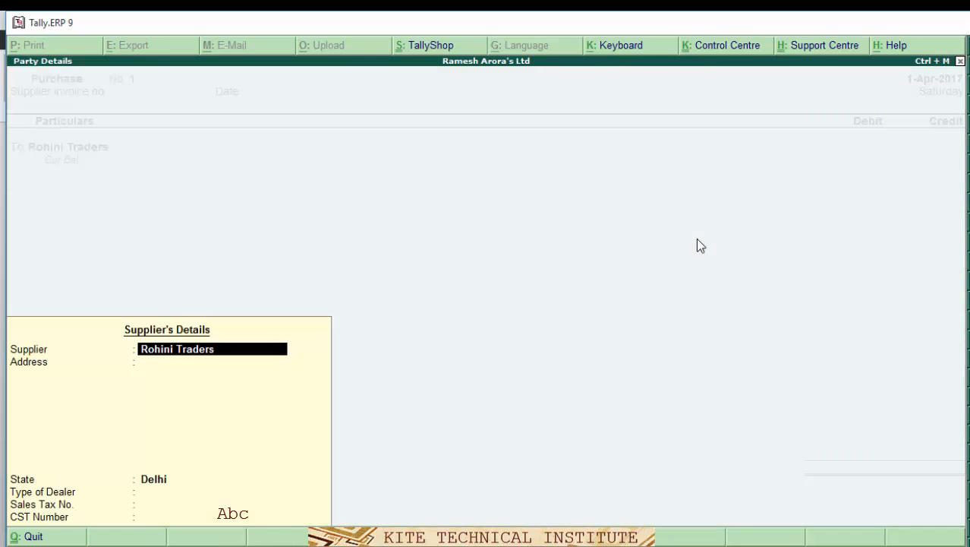
{"action": "key", "text": "Return"}
{"action": "key", "text": "Return"}
{"action": "key", "text": "Return"}
{"action": "key", "text": "Return"}
{"action": "key", "text": "Return"}
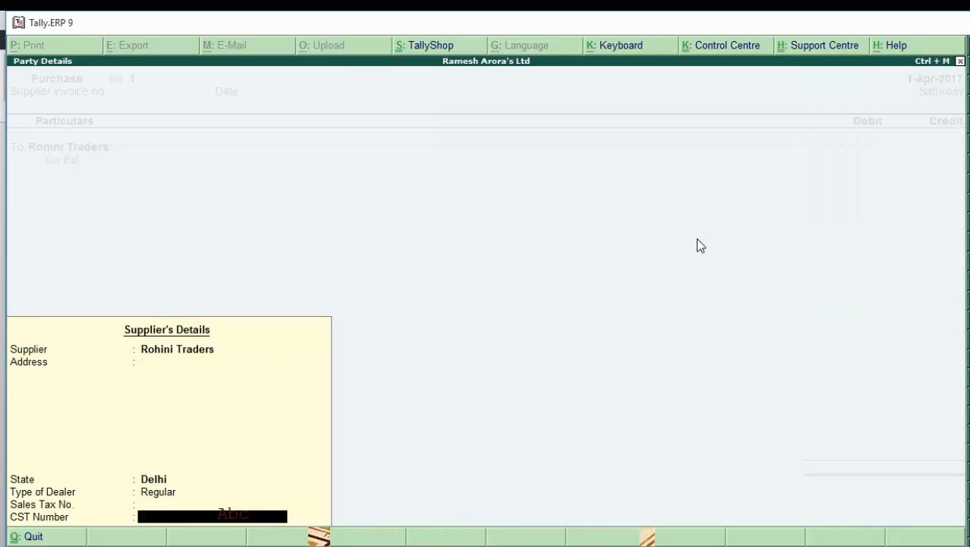
{"action": "key", "text": "Return"}
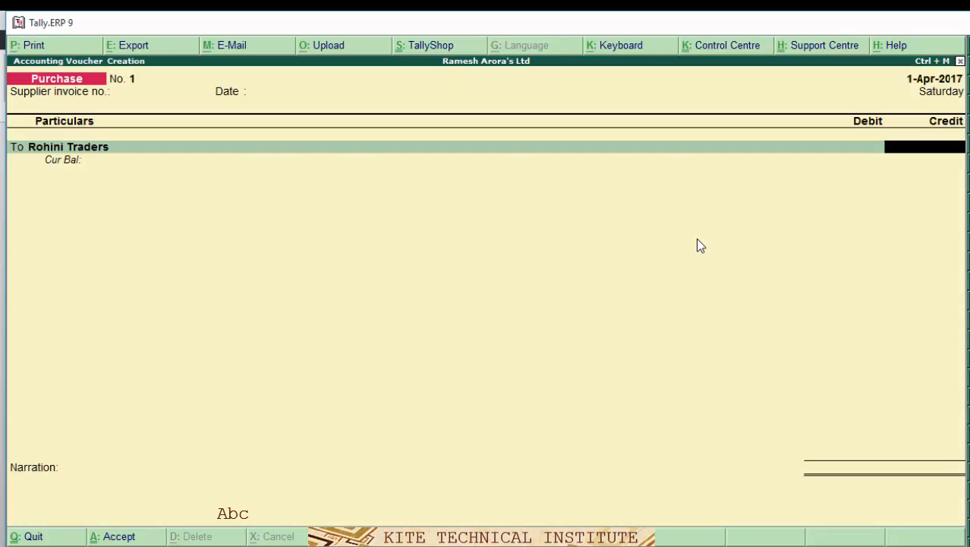
{"action": "key", "text": "alt+Tab"}
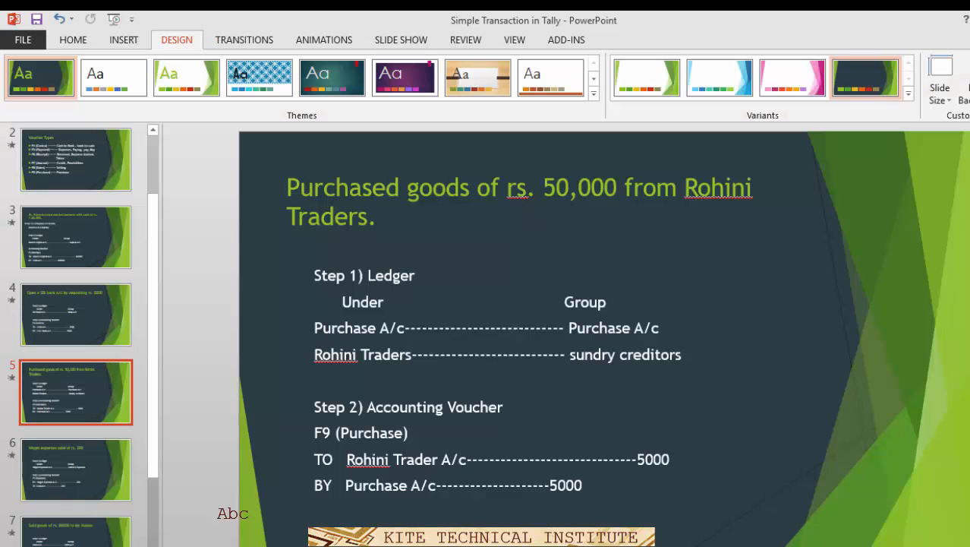
- Correct the slide's TO and BY amounts to 50000, then enter 500000 as Rohini Traders' credit
{"action": "left_click", "coordinate": [652, 453]}
{"action": "type", "text": "0"}
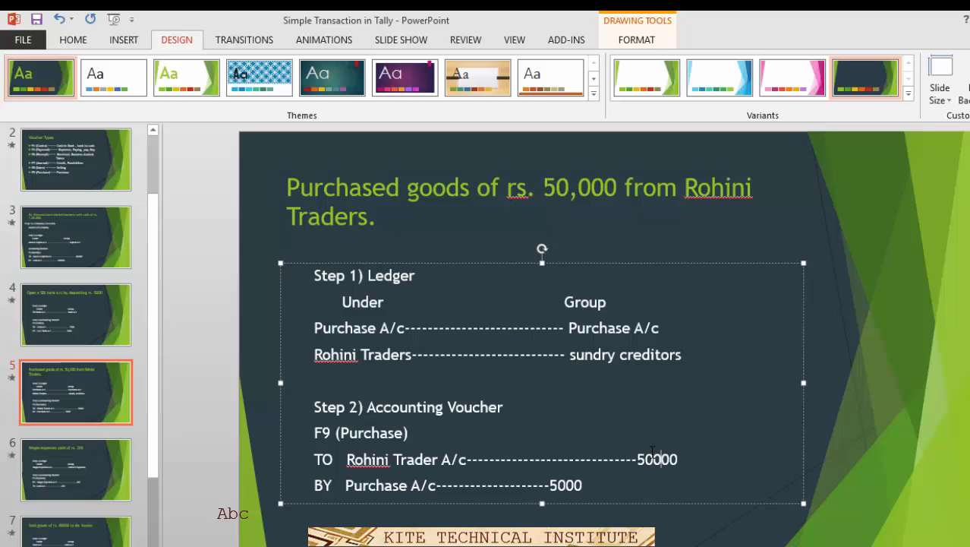
{"action": "left_click", "coordinate": [566, 480]}
{"action": "type", "text": "0"}
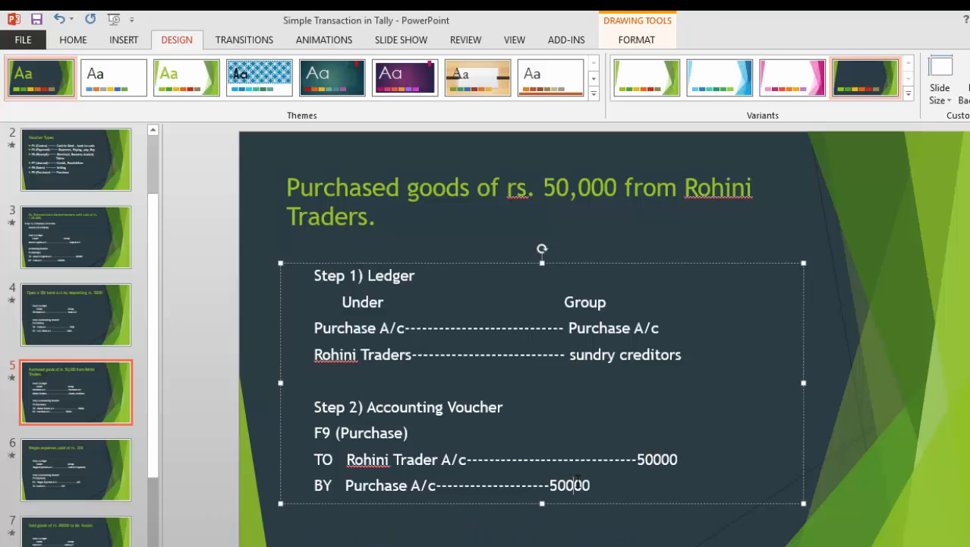
{"action": "left_click", "coordinate": [851, 360]}
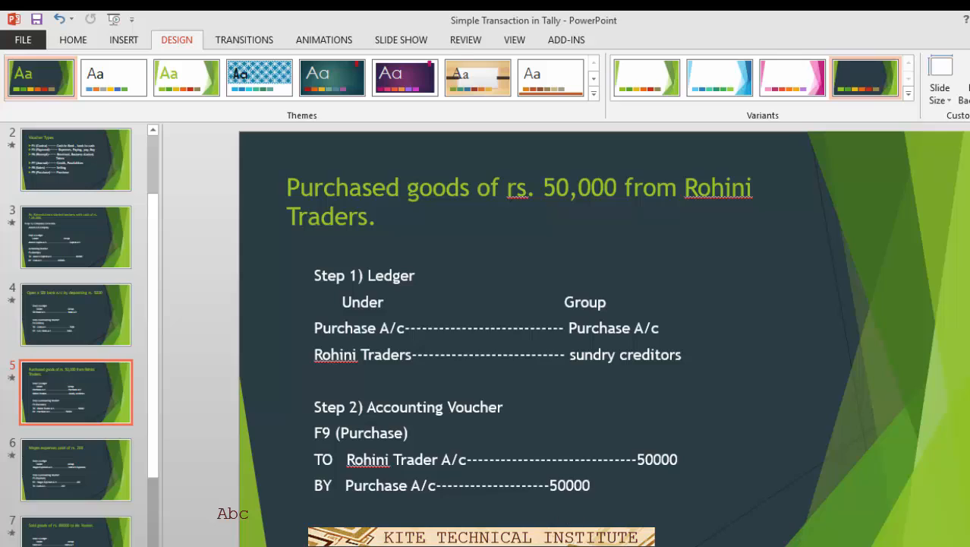
{"action": "key", "text": "alt+Tab"}
{"action": "type", "text": "500000"}
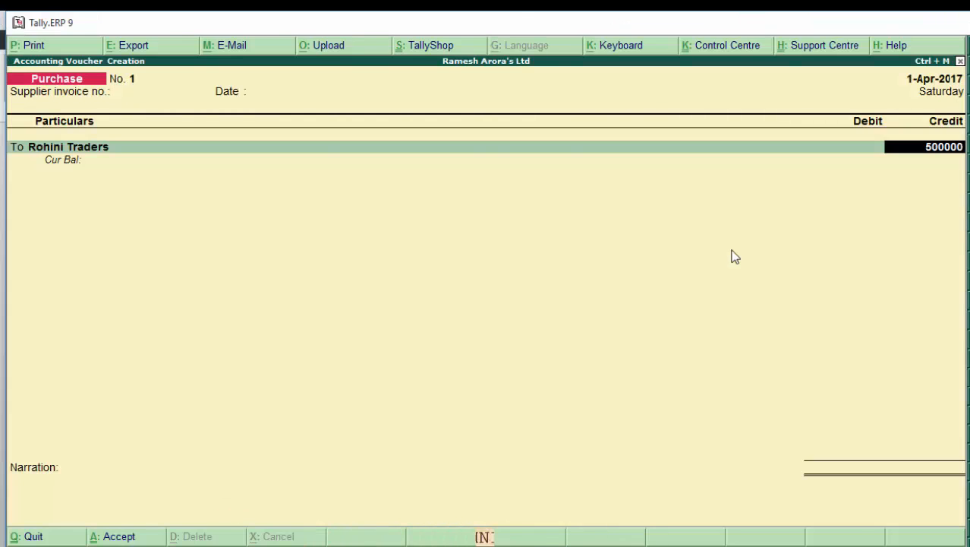
- Correct Rohini Traders' credit to 50,000 and record it as bill reference New Ref 1
{"action": "key", "text": "BackSpace"}
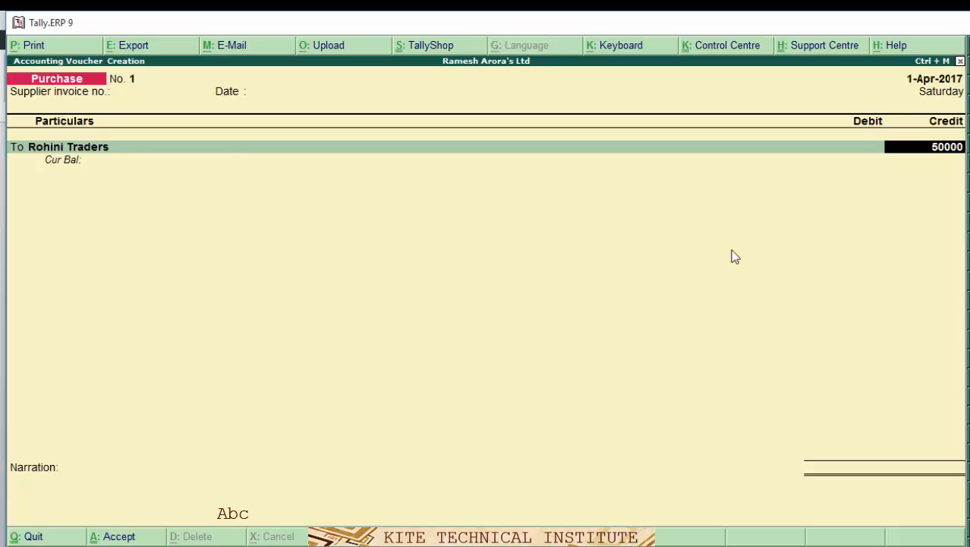
{"action": "key", "text": "Return"}
{"action": "key", "text": "Return"}
{"action": "key", "text": "Return"}
{"action": "key", "text": "Return"}
{"action": "key", "text": "Return"}
{"action": "key", "text": "Return"}
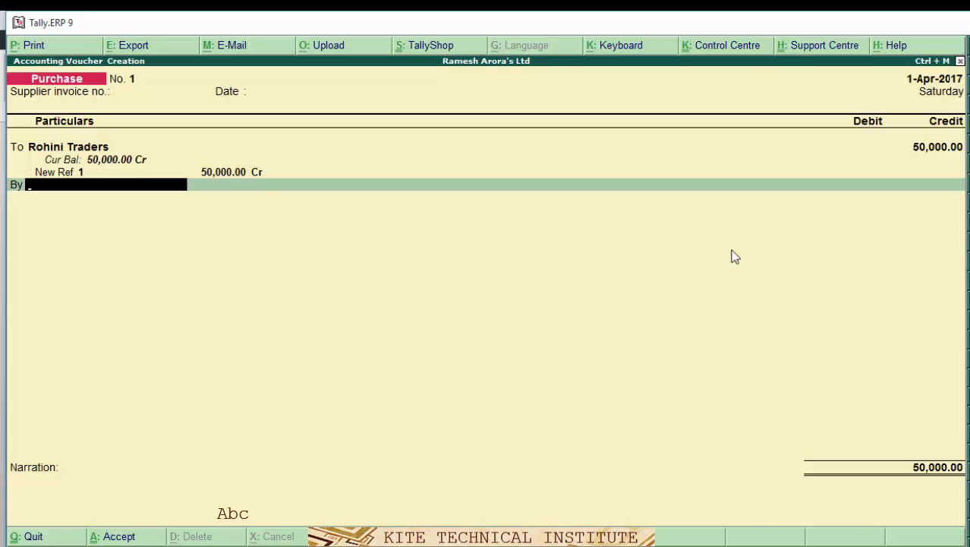
{"action": "key", "text": "alt+c"}
- Create the Purchase A/c ledger under Purchase Accounts for the voucher's debit line
{"action": "type", "text": "Pu"}
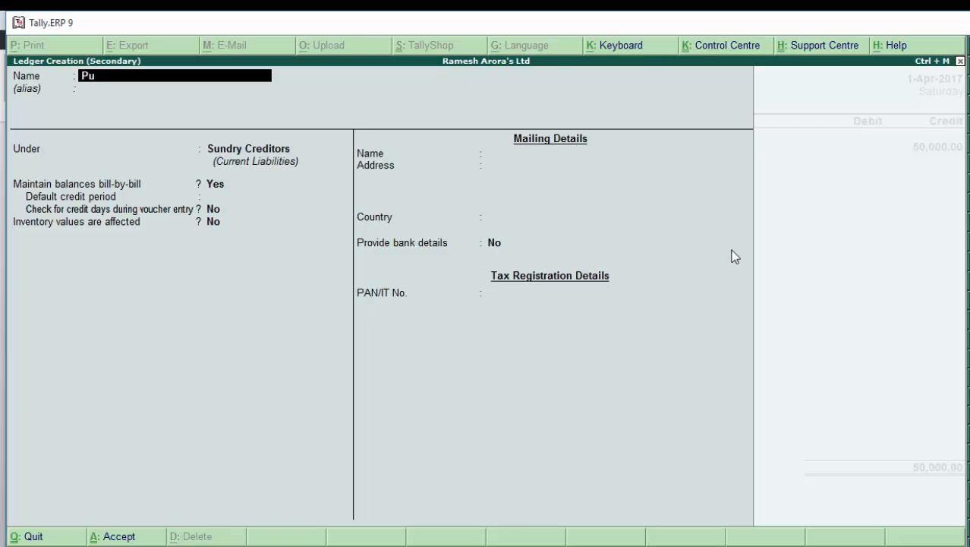
{"action": "type", "text": "rchase"}
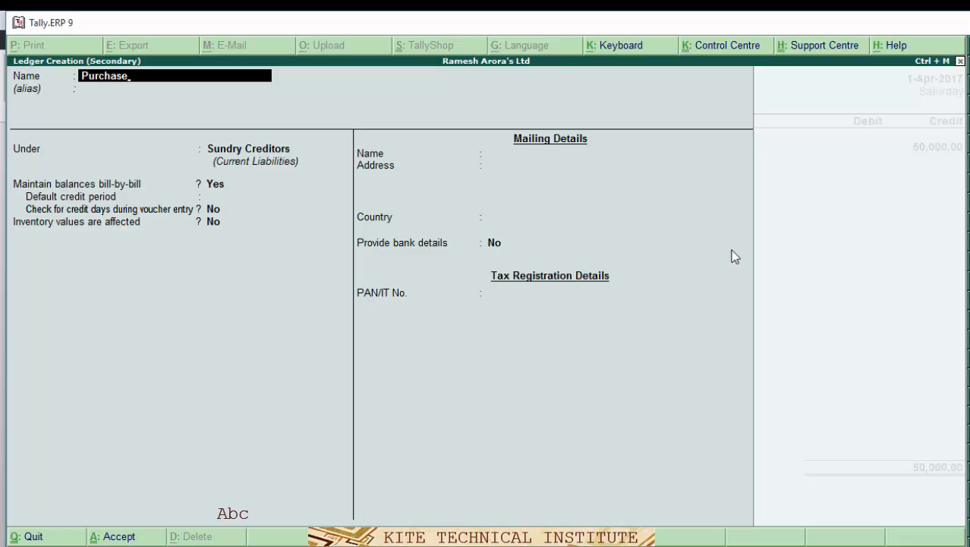
{"action": "type", "text": " A/c"}
{"action": "key", "text": "Return"}
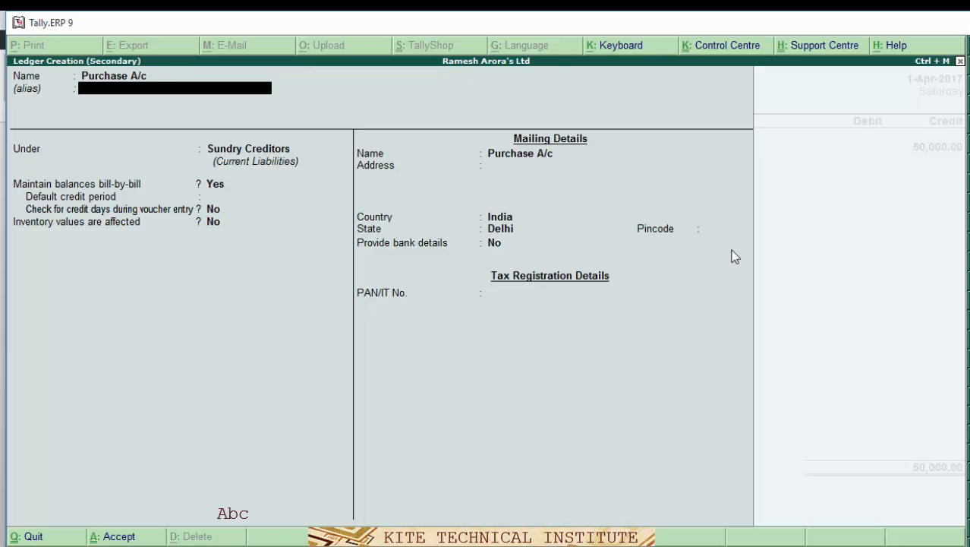
{"action": "key", "text": "Return"}
{"action": "type", "text": "P"}
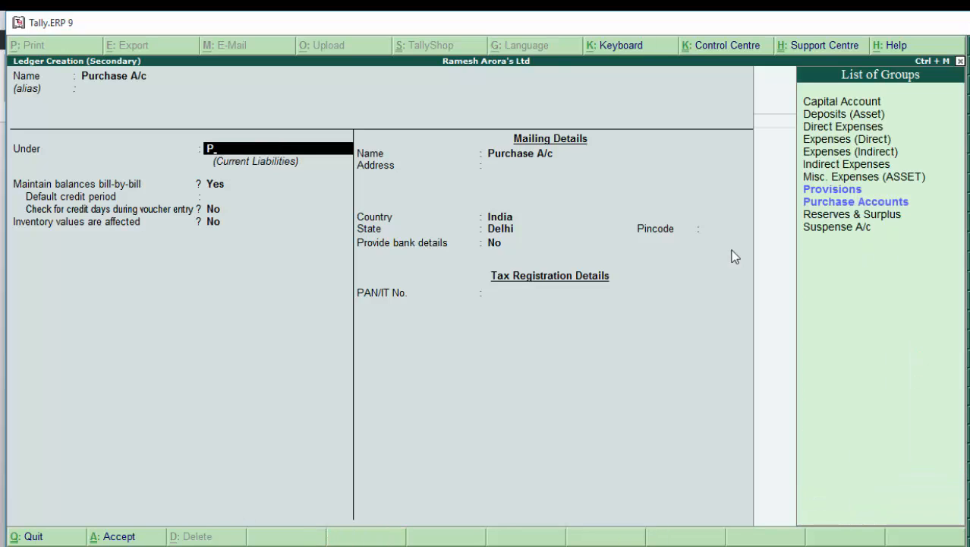
{"action": "type", "text": "u"}
{"action": "key", "text": "Return"}
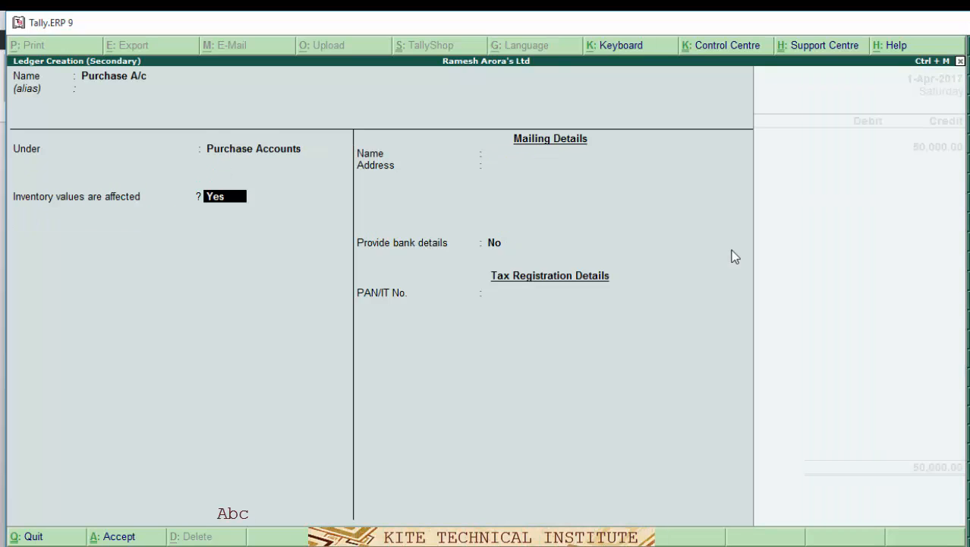
{"action": "key", "text": "Return"}
{"action": "key", "text": "Return"}
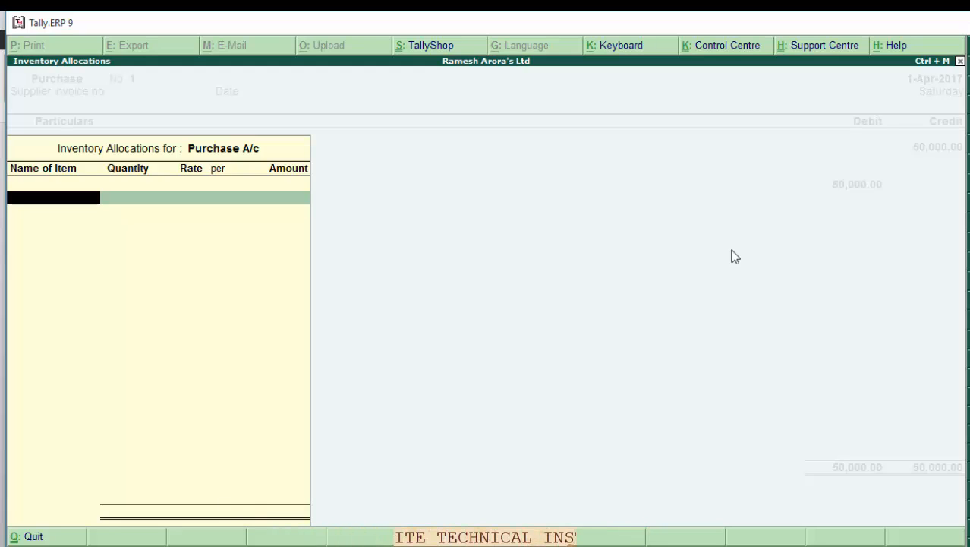
- Skip inventory allocations and save Purchase voucher No. 1 debiting Purchase A/c 50,000
{"action": "key", "text": "Return"}
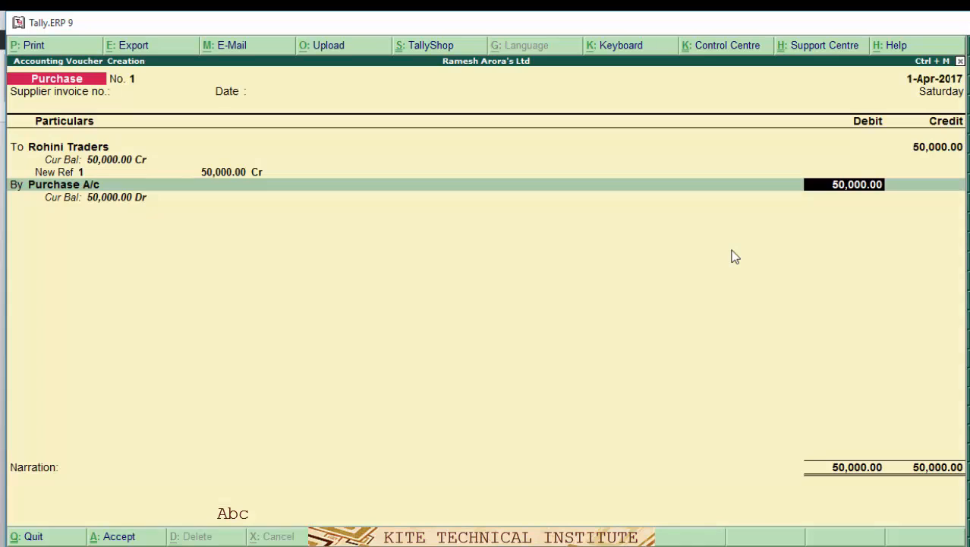
{"action": "key", "text": "Return"}
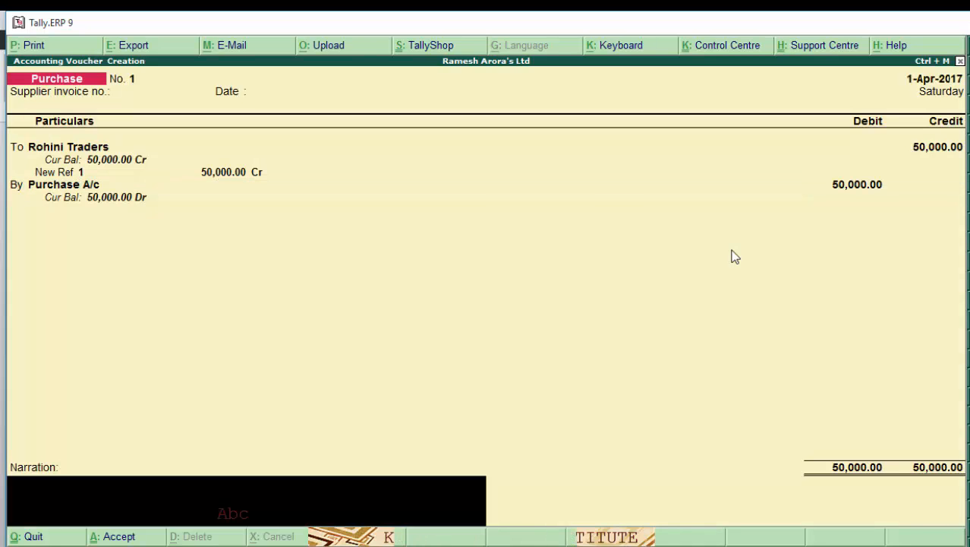
{"action": "key", "text": "Return"}
{"action": "key", "text": "Return"}
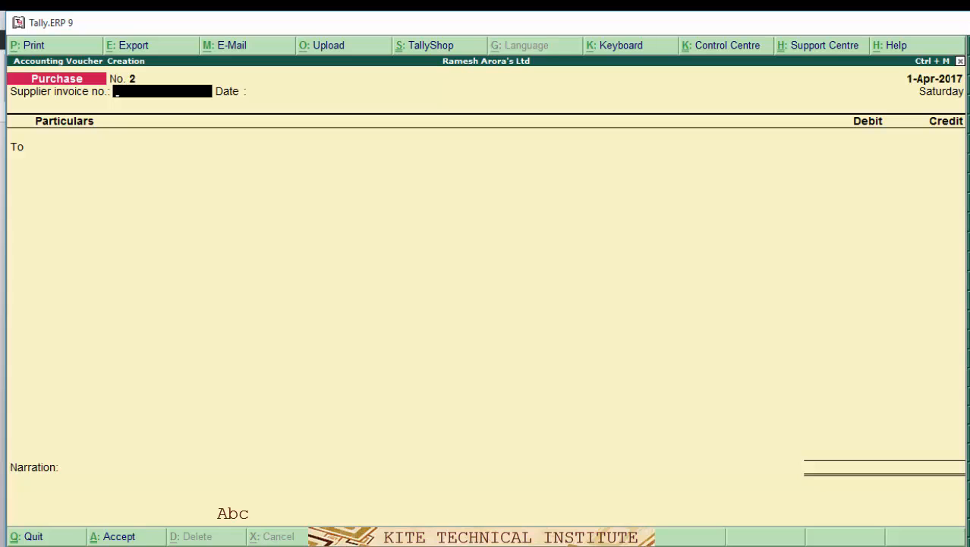
- On slide 6, change 'Indirect Expenses' to 'direct Expenses' in the wages slide body
{"action": "left_click", "coordinate": [441, 546]}
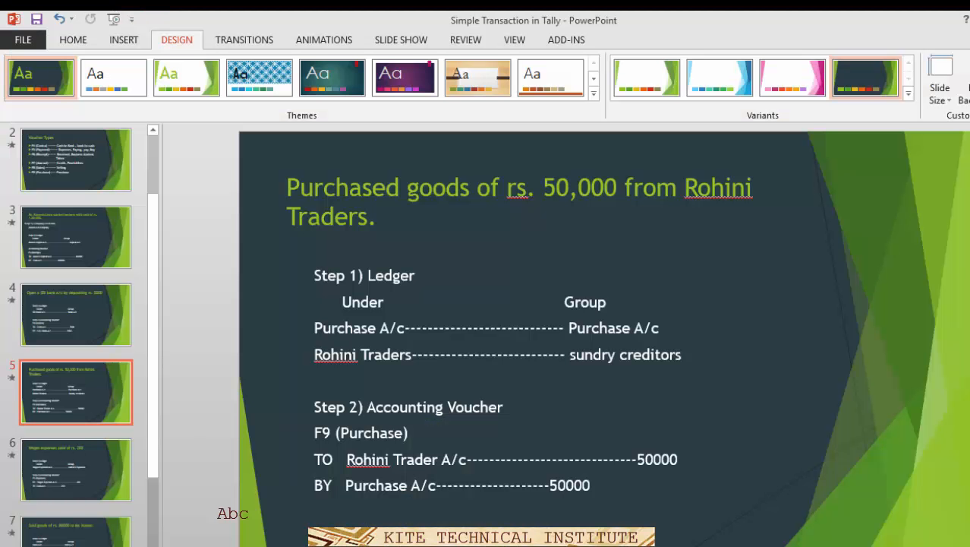
{"action": "left_click", "coordinate": [55, 495]}
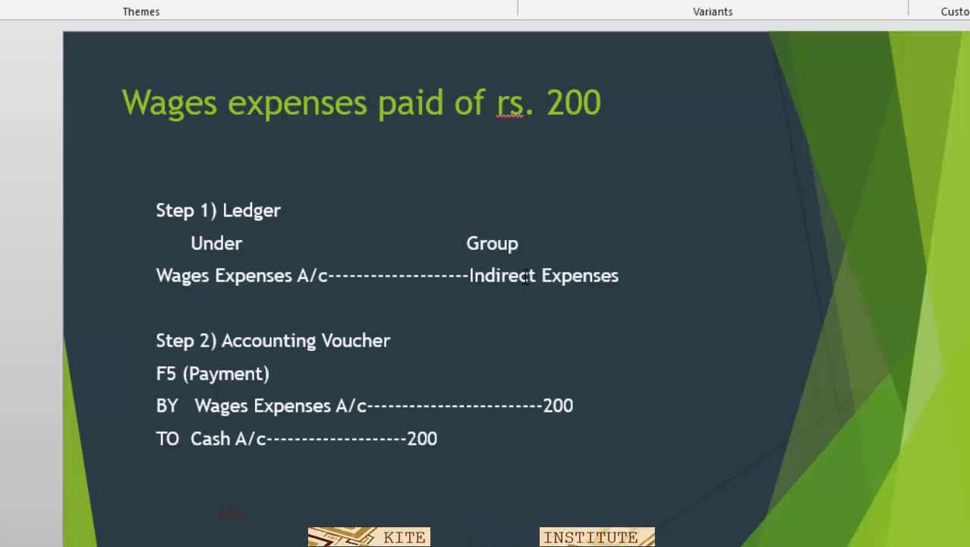
{"action": "left_click", "coordinate": [493, 276]}
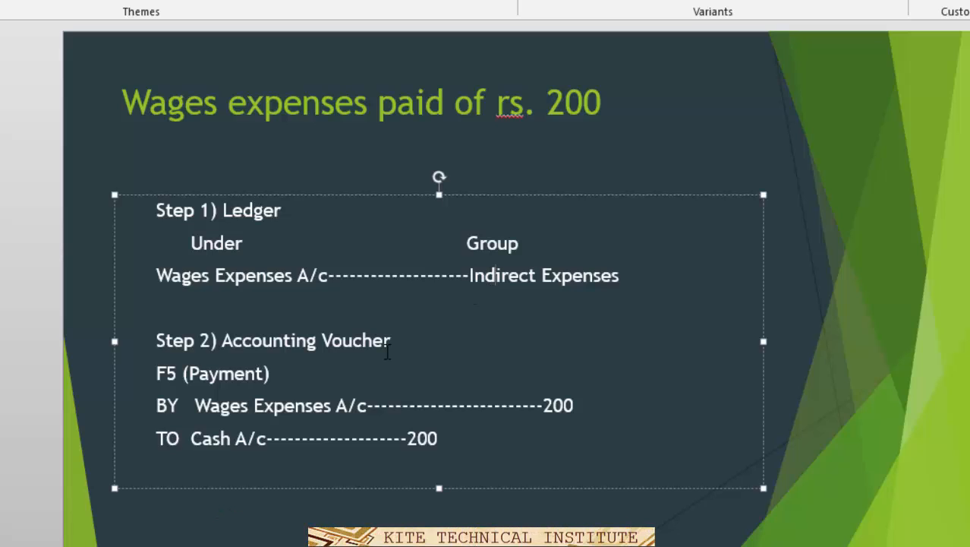
{"action": "key", "text": "BackSpace"}
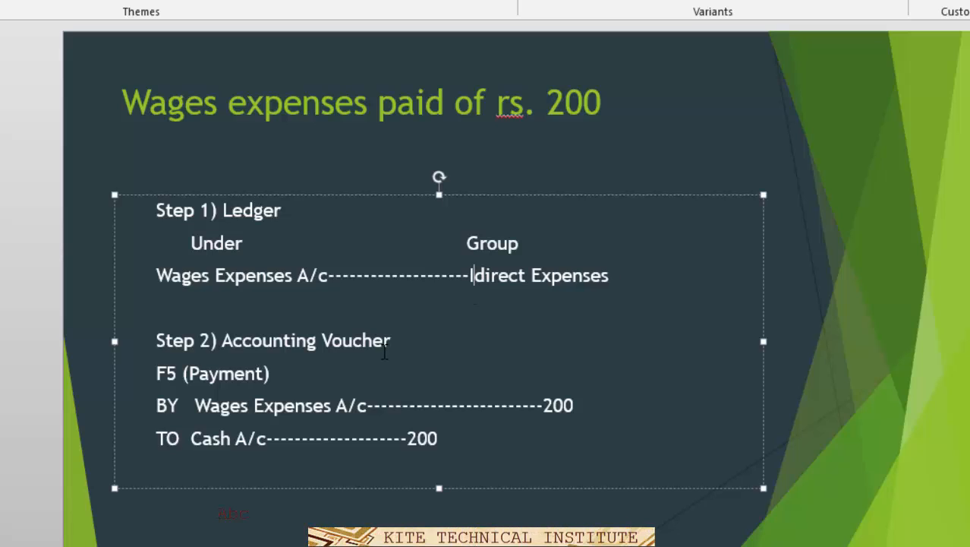
{"action": "key", "text": "BackSpace"}
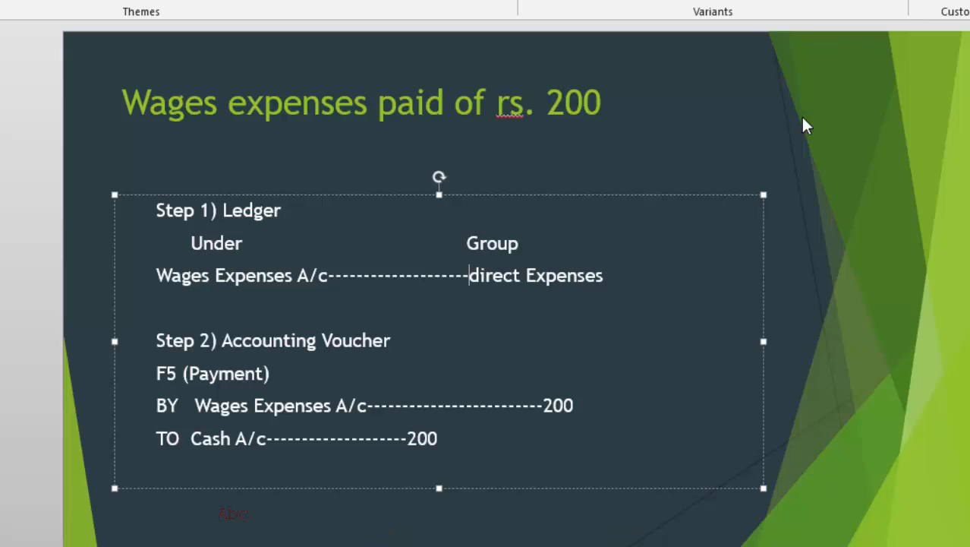
{"action": "left_click", "coordinate": [764, 137]}
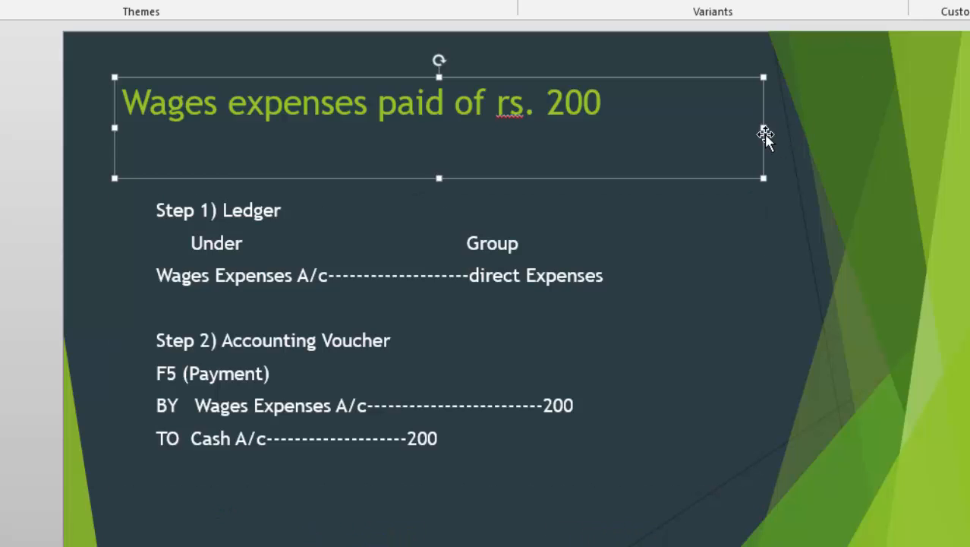
{"action": "left_click", "coordinate": [824, 222]}
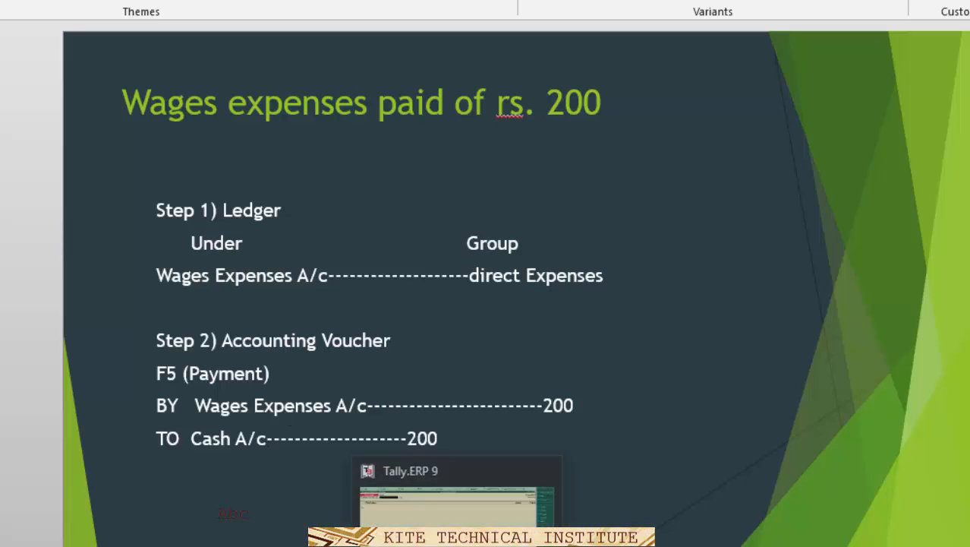
- Back in Tally, start a Payment voucher and create the Wages A/c ledger under Direct Expenses
{"action": "left_click", "coordinate": [518, 544]}
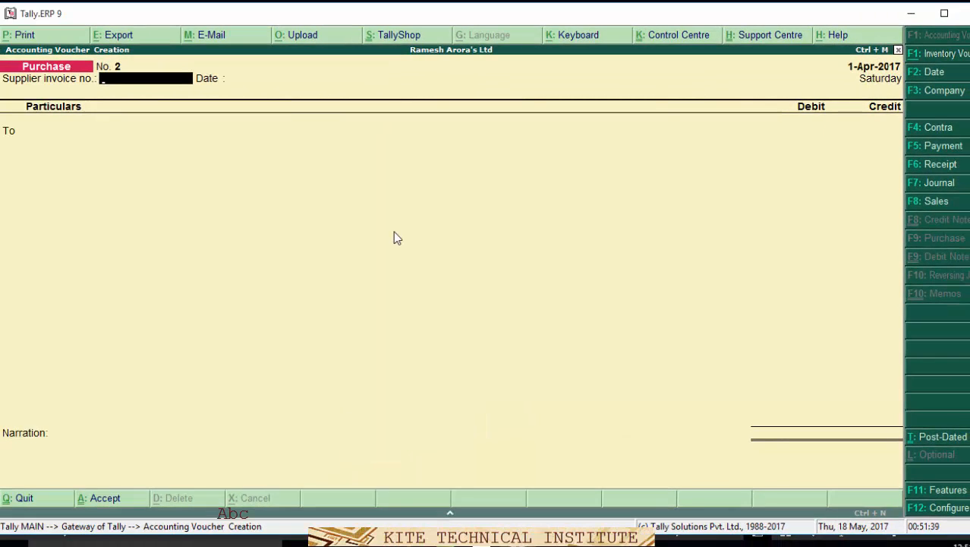
{"action": "key", "text": "F5"}
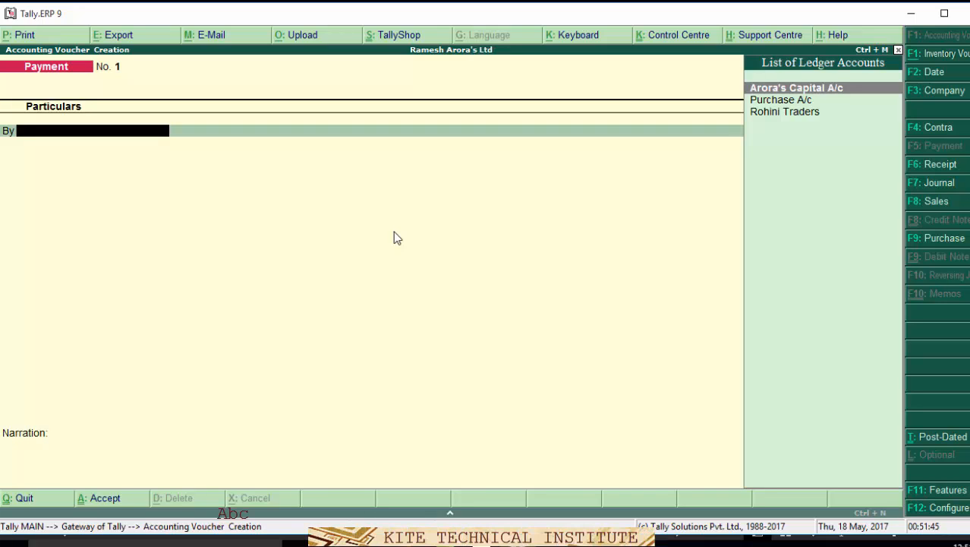
{"action": "key", "text": "alt+c"}
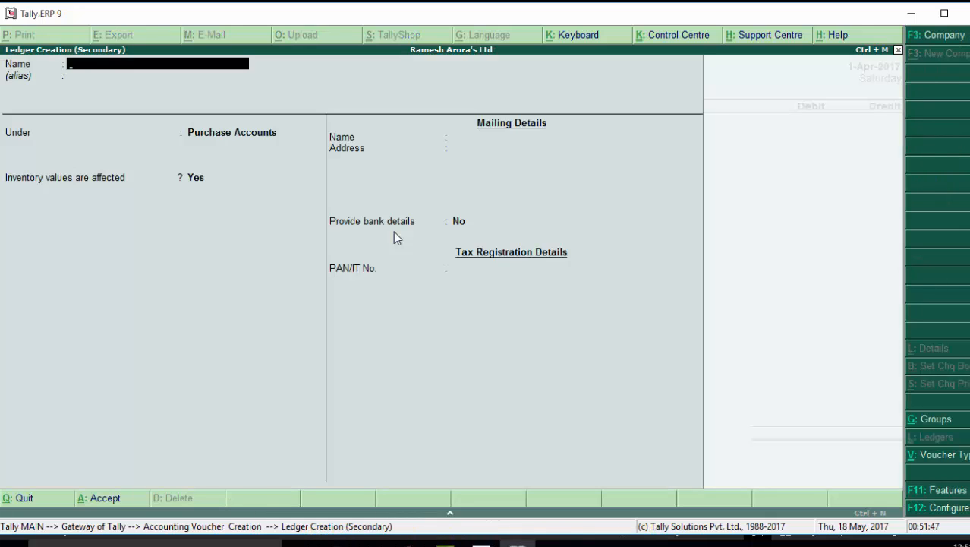
{"action": "type", "text": "Wages A/c"}
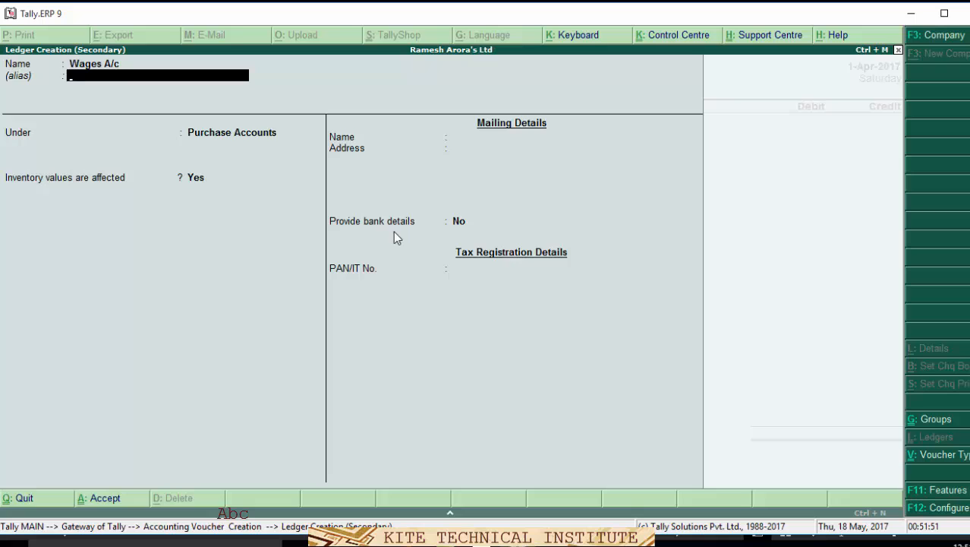
{"action": "key", "text": "Return"}
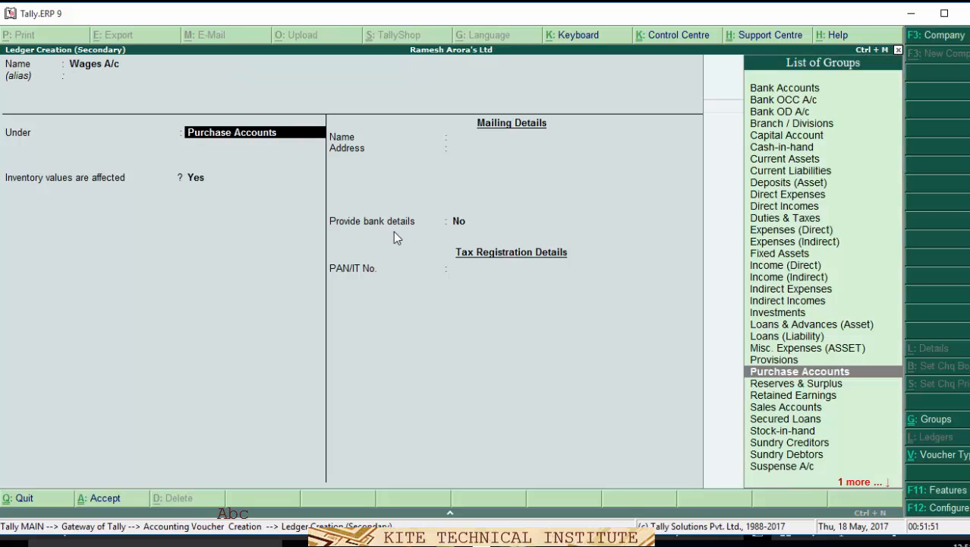
{"action": "type", "text": "D"}
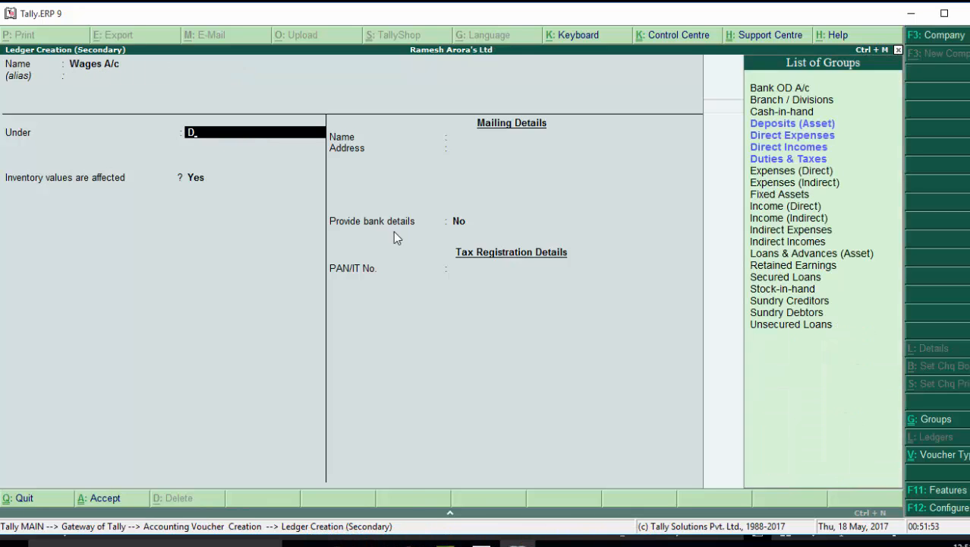
{"action": "key", "text": "Down"}
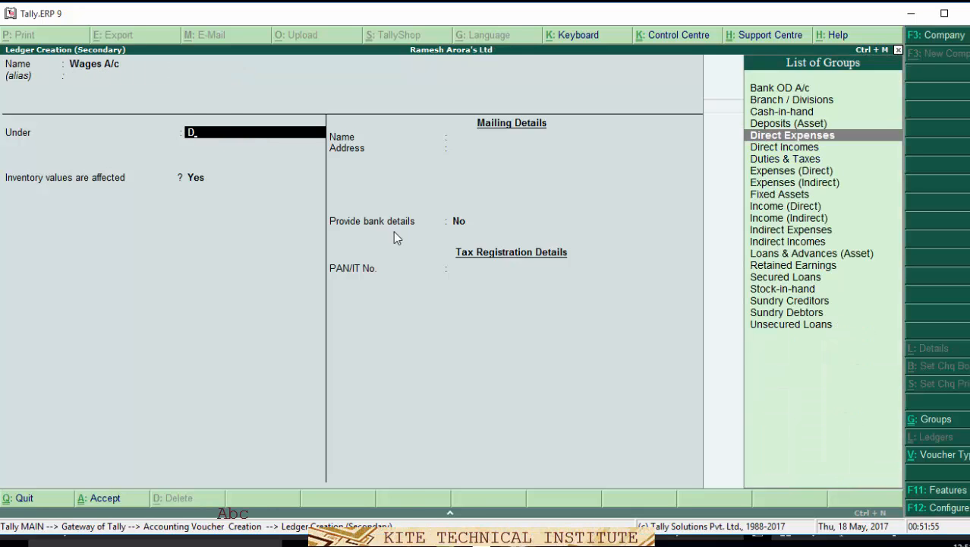
{"action": "key", "text": "Return"}
{"action": "key", "text": "Return"}
{"action": "key", "text": "Return"}
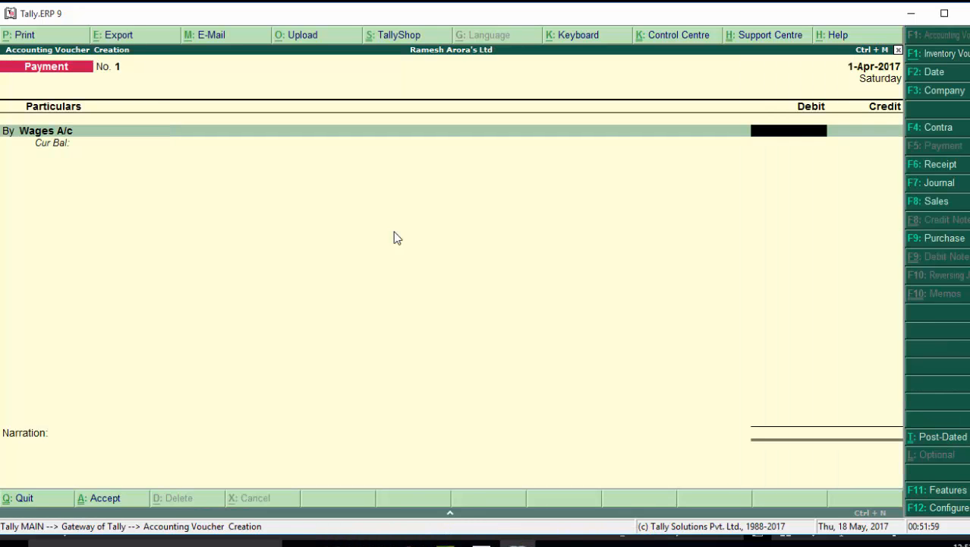
- Debit Wages A/c 200, credit Cash 200, and save the payment voucher
{"action": "type", "text": "200"}
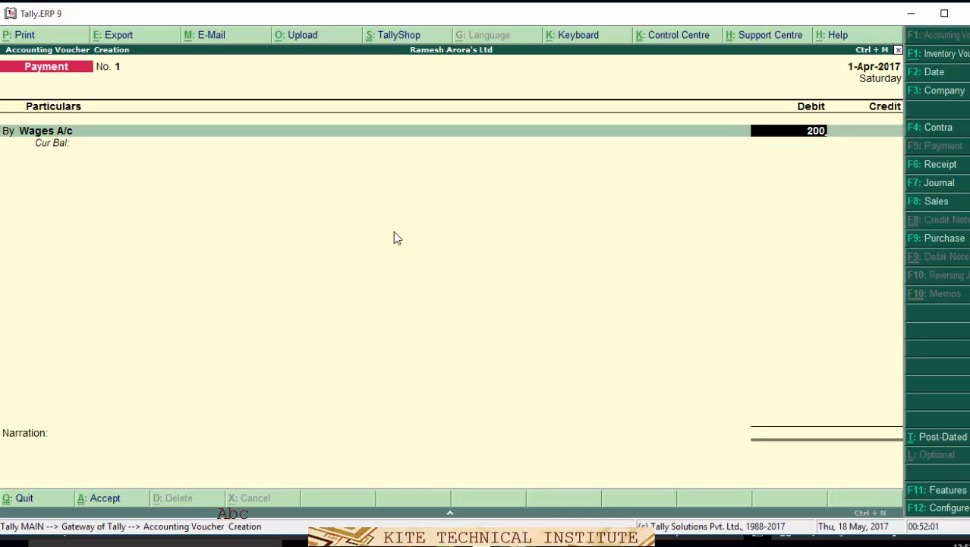
{"action": "key", "text": "Return"}
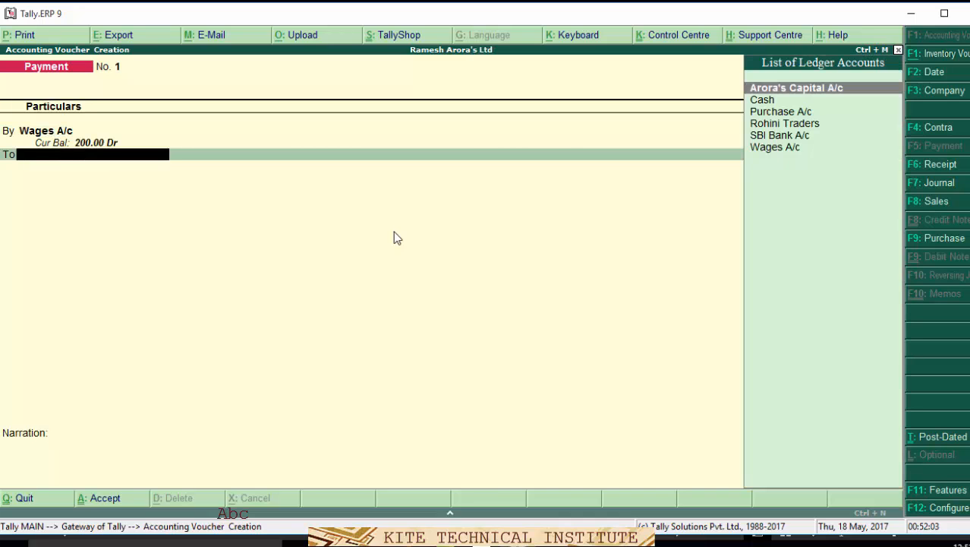
{"action": "key", "text": "Down"}
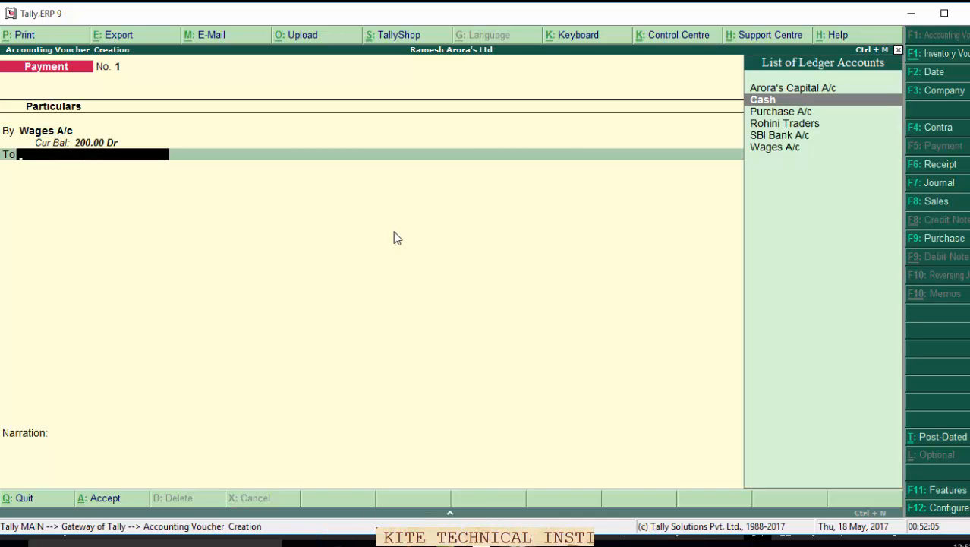
{"action": "key", "text": "Return"}
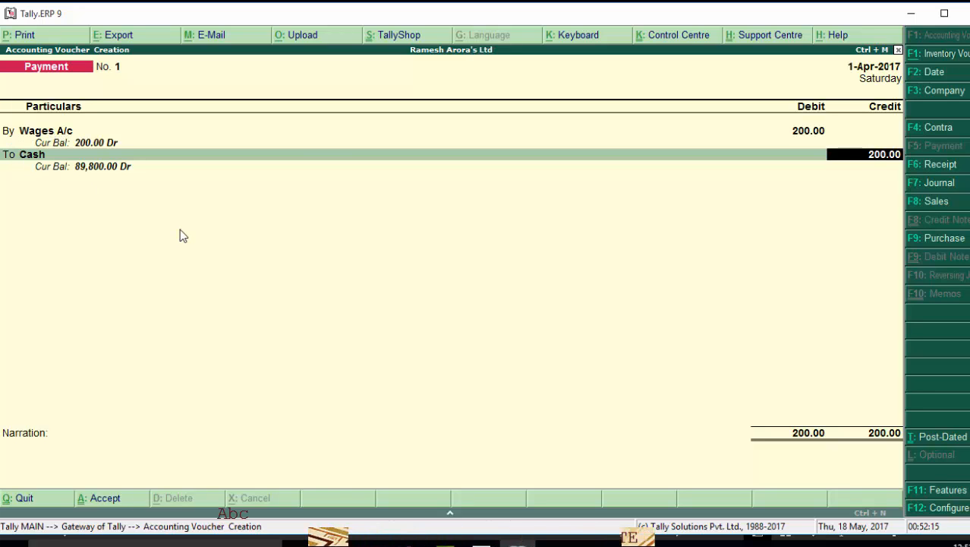
{"action": "key", "text": "Return"}
{"action": "key", "text": "Return"}
{"action": "key", "text": "Return"}
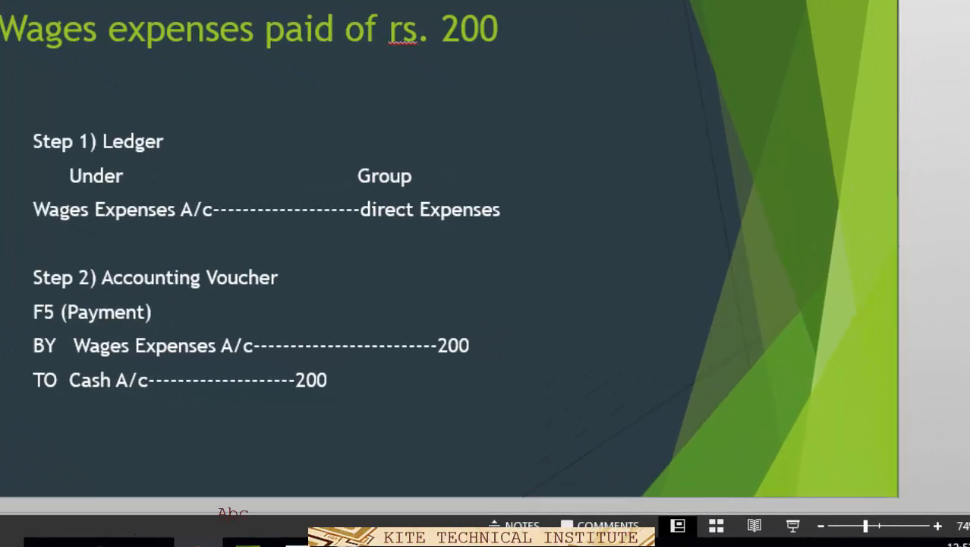
- Review the 'Sold goods of rs. 80000' slide, nudging its title box, then return to Tally
{"action": "key", "text": "Page_Down"}
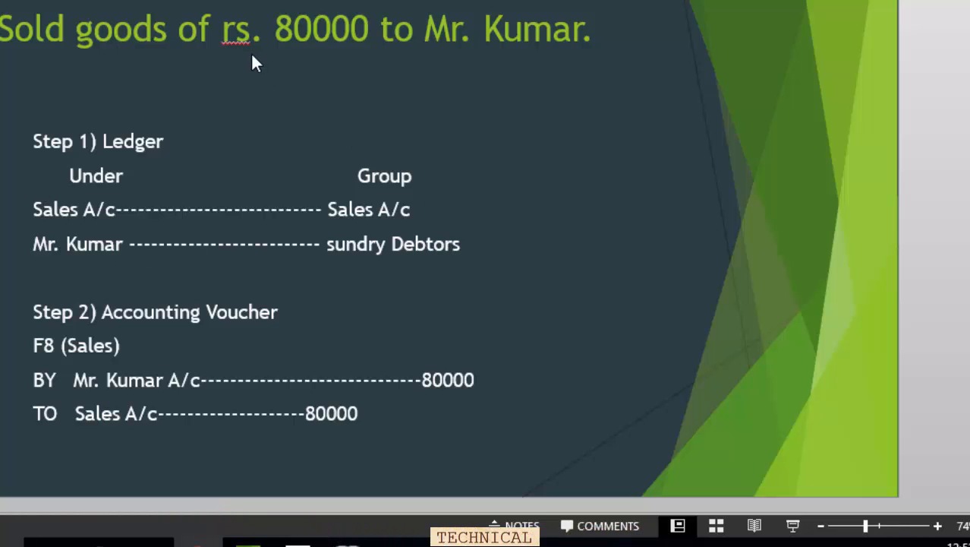
{"action": "left_click", "coordinate": [6, 29]}
{"action": "mouse_move", "coordinate": [6, 28]}
{"action": "left_mouse_down"}
{"action": "mouse_move", "coordinate": [32, 27]}
{"action": "mouse_move", "coordinate": [11, 24]}
{"action": "left_mouse_up"}
{"action": "left_click", "coordinate": [78, 23]}
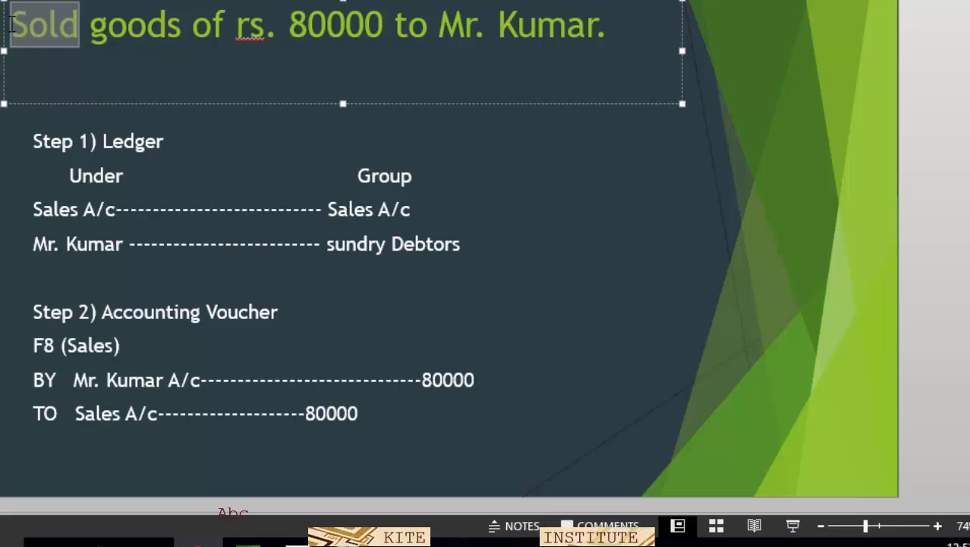
{"action": "left_click_drag", "start_coordinate": [440, 24], "coordinate": [608, 24]}
{"action": "left_click", "coordinate": [519, 259]}
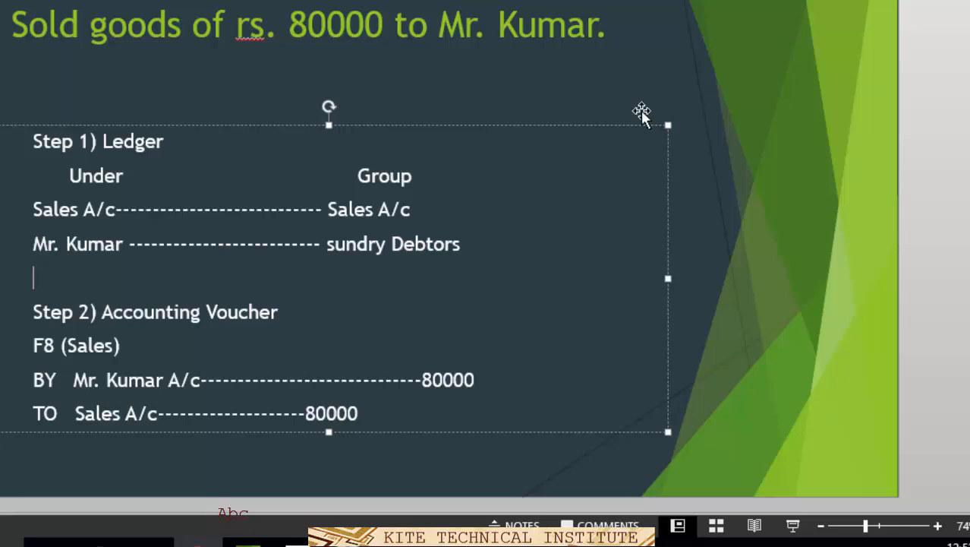
{"action": "left_click", "coordinate": [713, 86]}
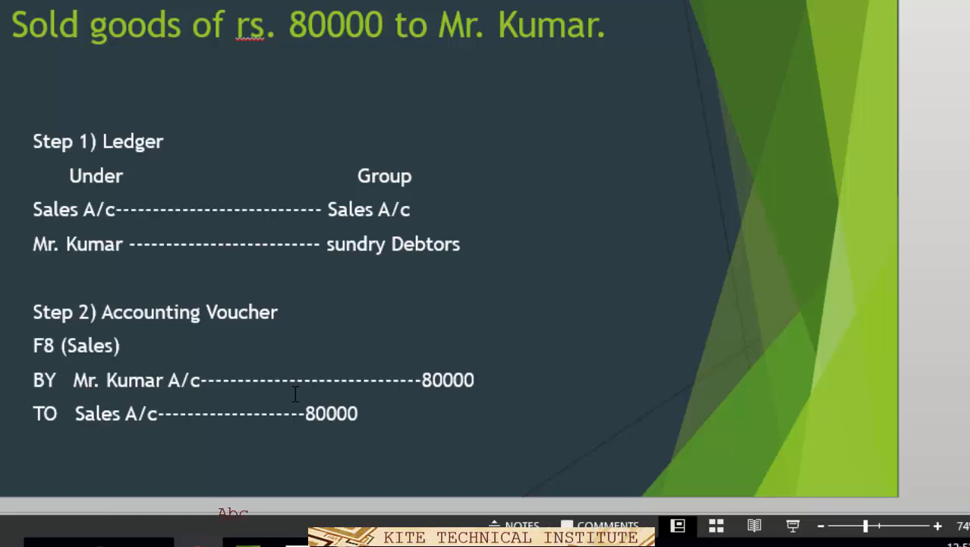
{"action": "left_click", "coordinate": [347, 540]}
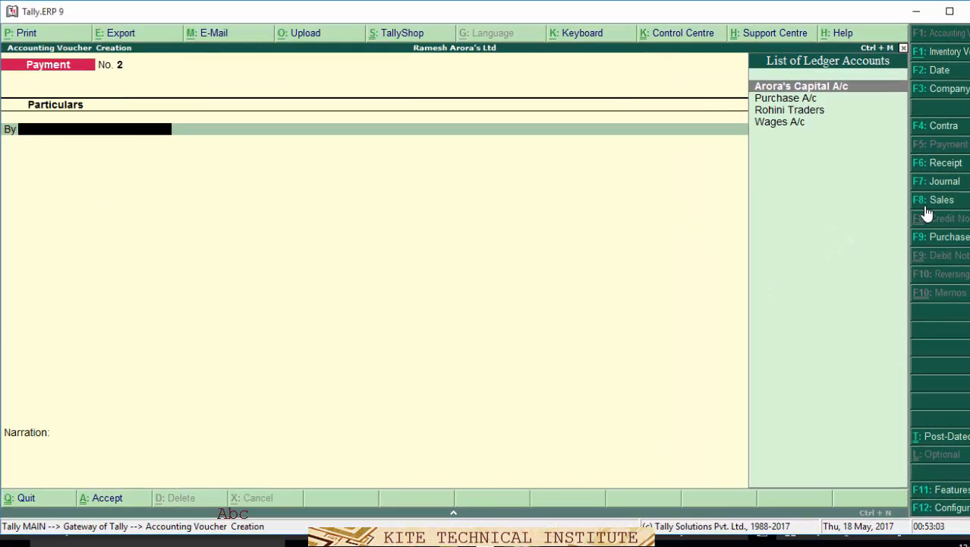
- Start a Sales voucher and create the customer's ledger under Sundry Debtors as its party
{"action": "left_click", "coordinate": [925, 201]}
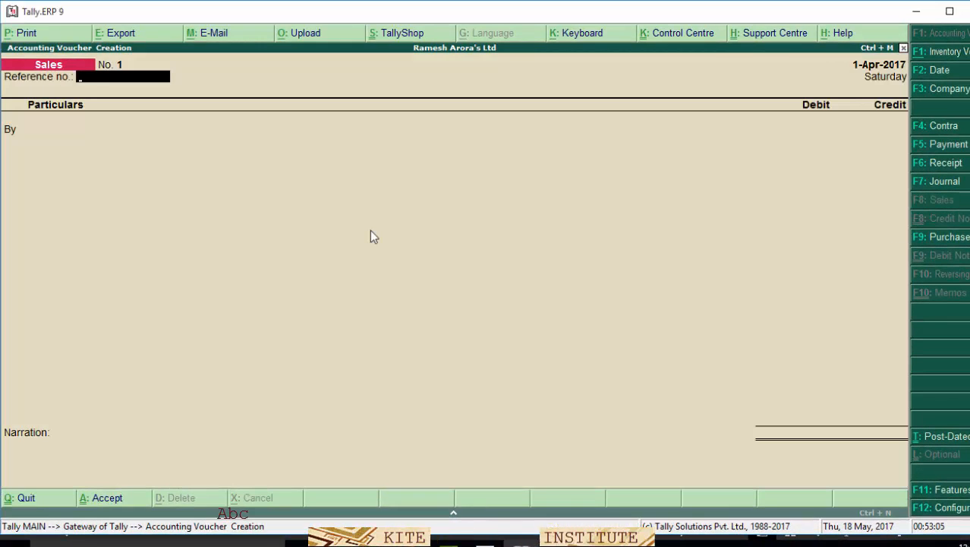
{"action": "key", "text": "Return"}
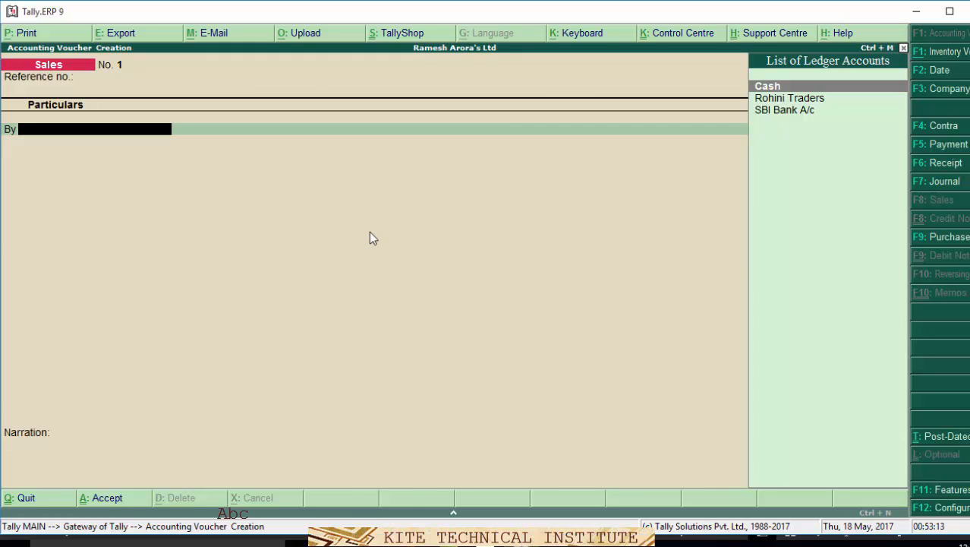
{"action": "key", "text": "alt+c"}
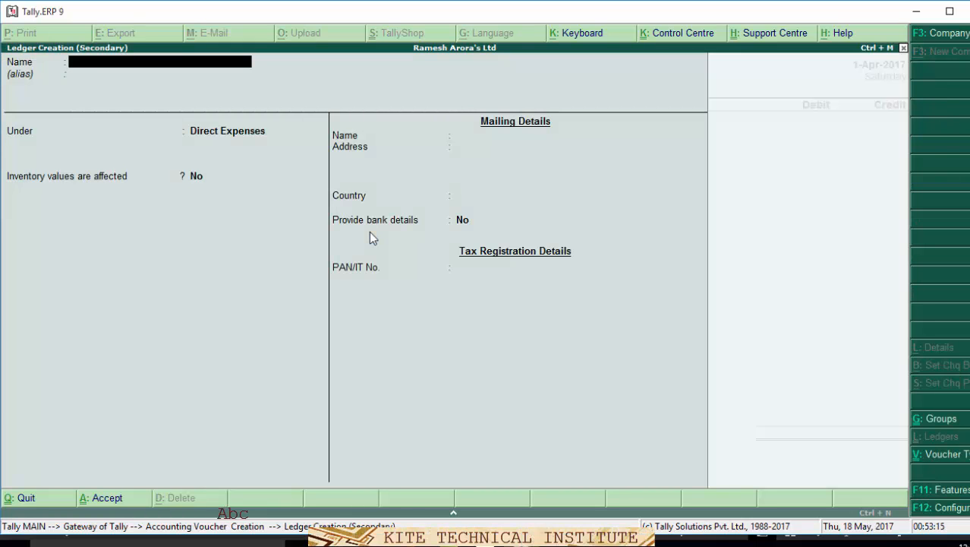
{"action": "type", "text": "Mr."}
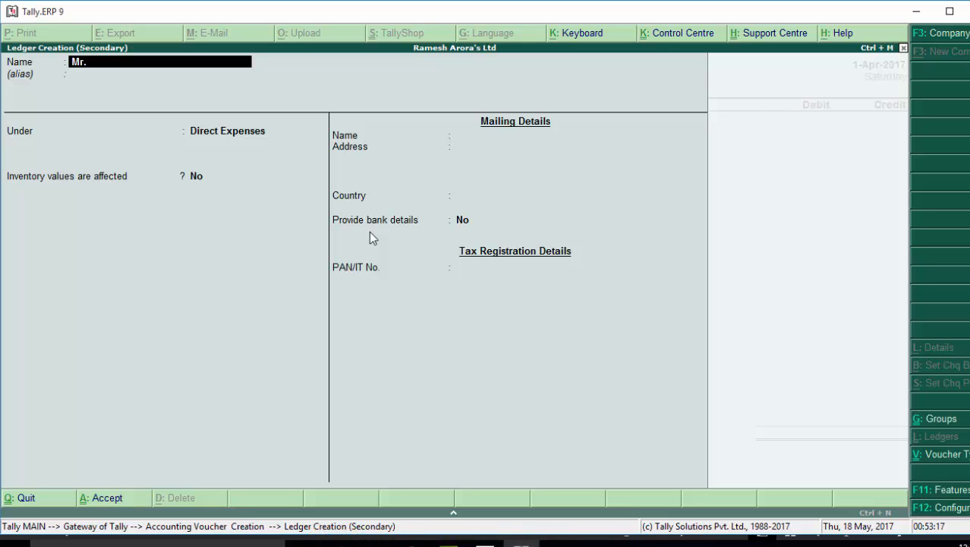
{"action": "type", "text": " Kuma"}
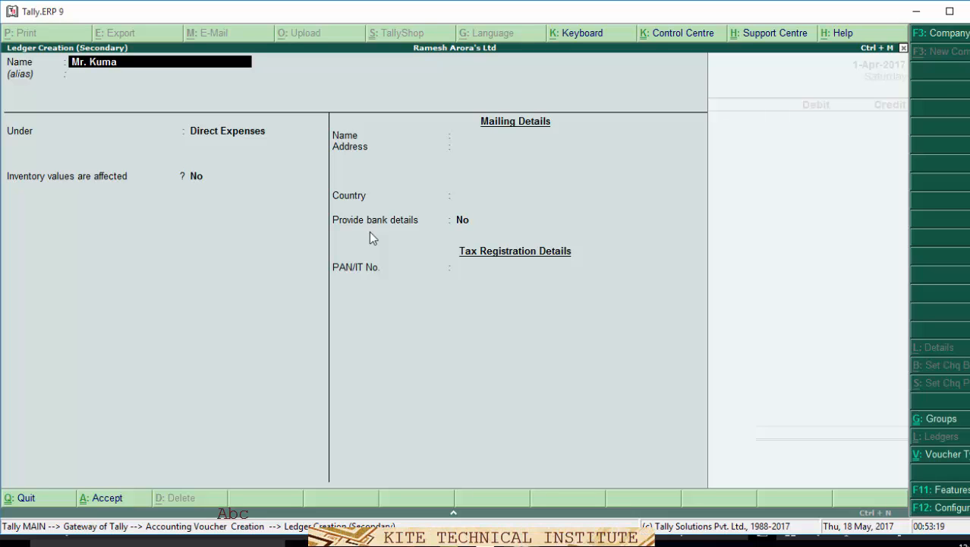
{"action": "type", "text": "r A/c"}
{"action": "key", "text": "Return"}
{"action": "key", "text": "Return"}
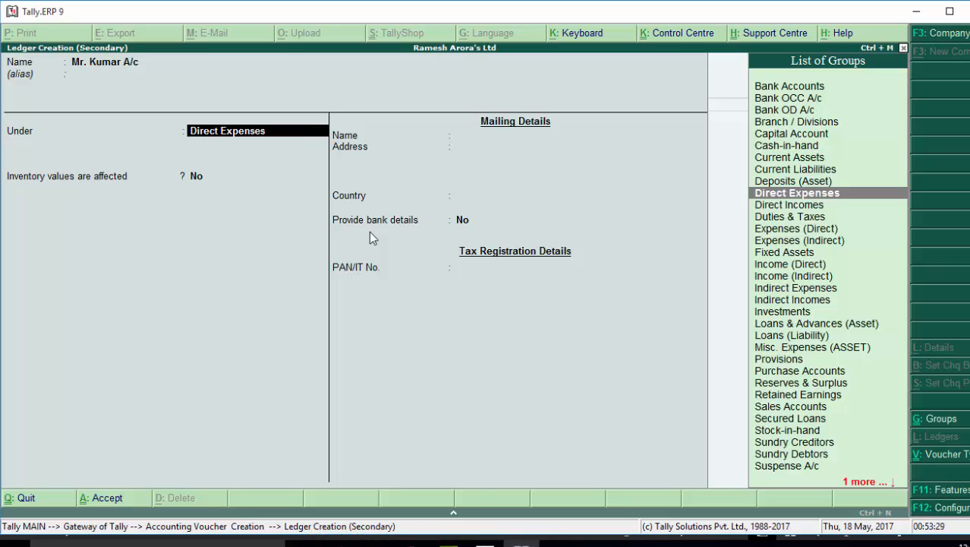
{"action": "type", "text": "S"}
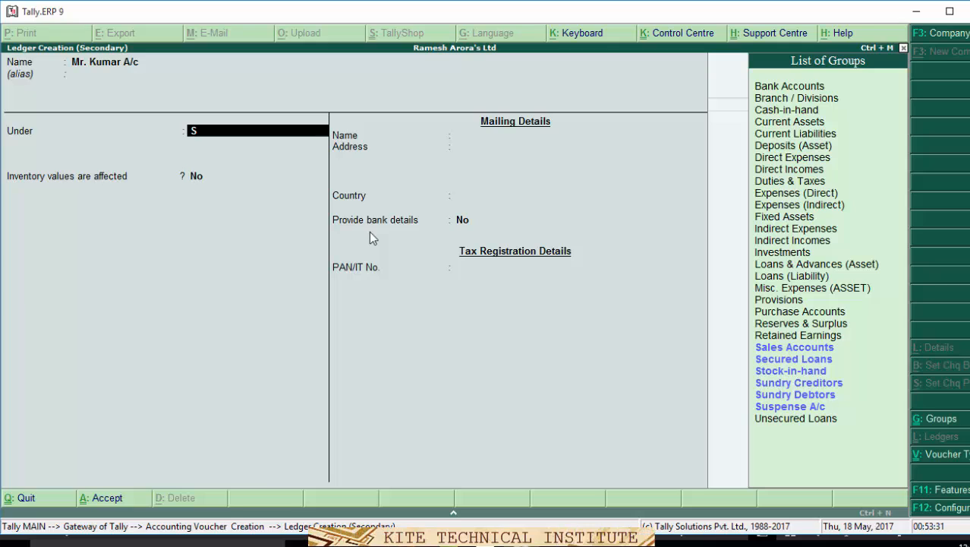
{"action": "key", "text": "Down"}
{"action": "key", "text": "Down"}
{"action": "key", "text": "Down"}
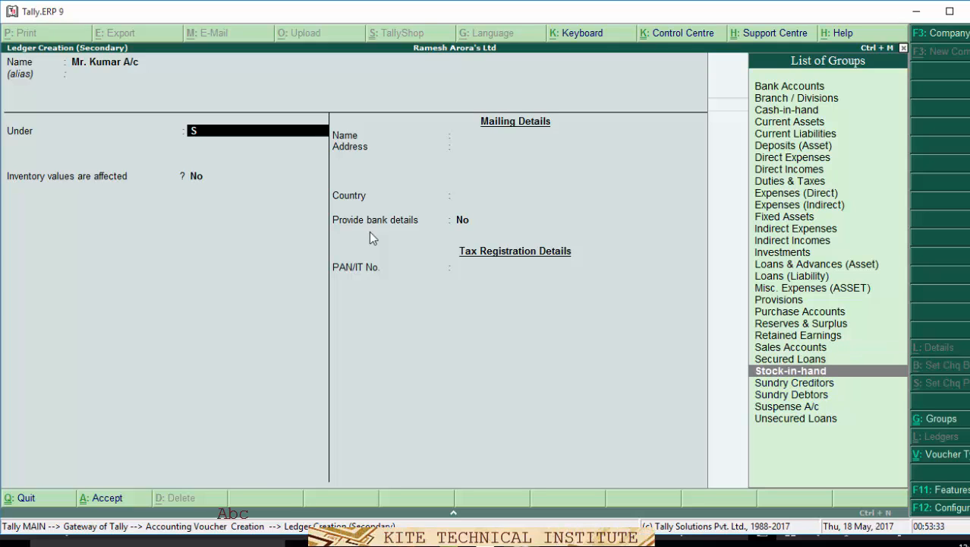
{"action": "key", "text": "Down"}
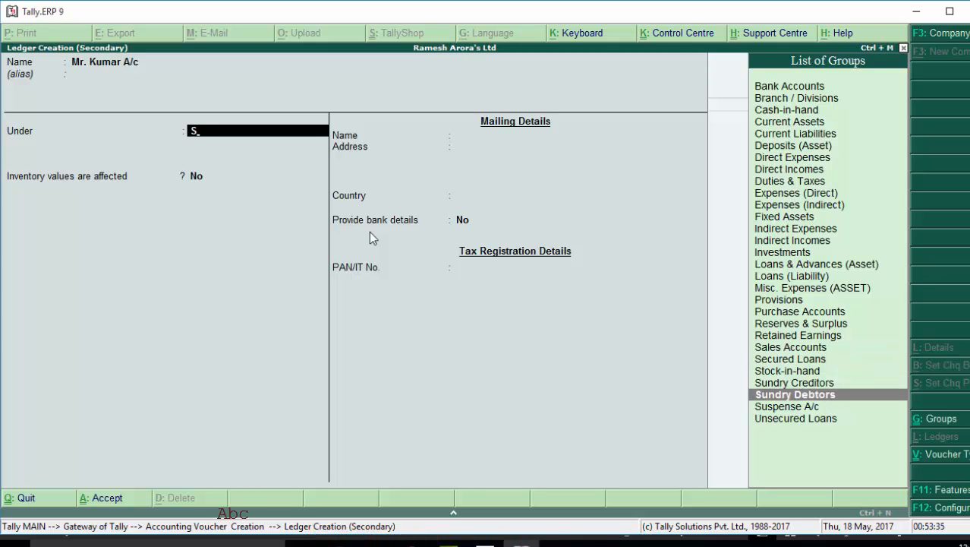
{"action": "key", "text": "Return"}
{"action": "key", "text": "Return"}
{"action": "key", "text": "Return"}
{"action": "key", "text": "Return"}
{"action": "key", "text": "Return"}
{"action": "key", "text": "Return"}
{"action": "key", "text": "Return"}
{"action": "key", "text": "Return"}
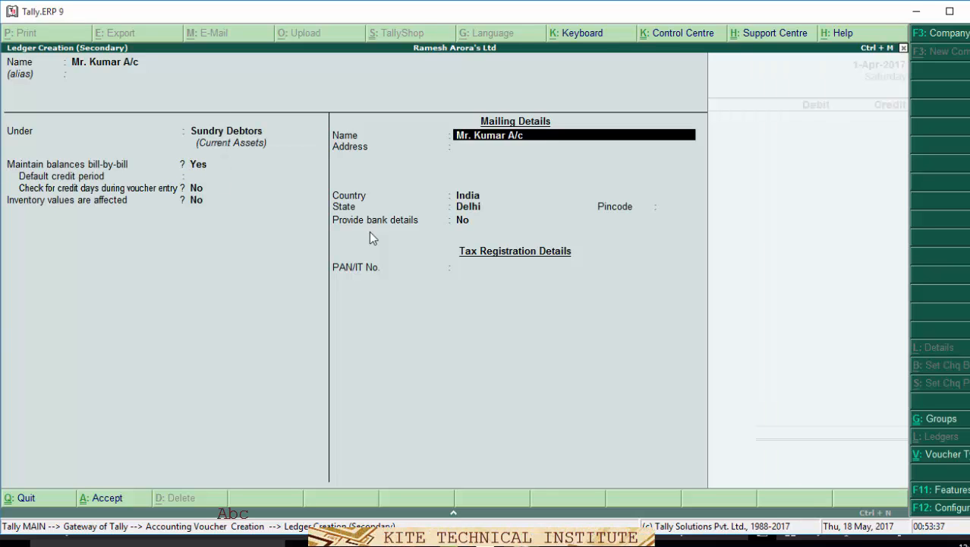
{"action": "key", "text": "Return"}
{"action": "key", "text": "Return"}
{"action": "key", "text": "Return"}
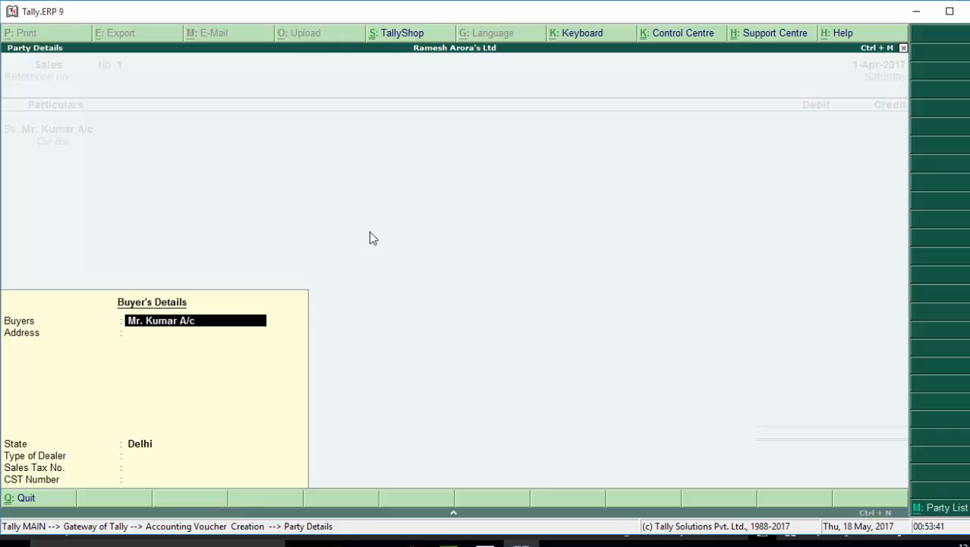
- Leave dealer type Not Applicable and debit the customer 80,000 as bill reference New Ref 1
{"action": "key", "text": "Return"}
{"action": "key", "text": "Return"}
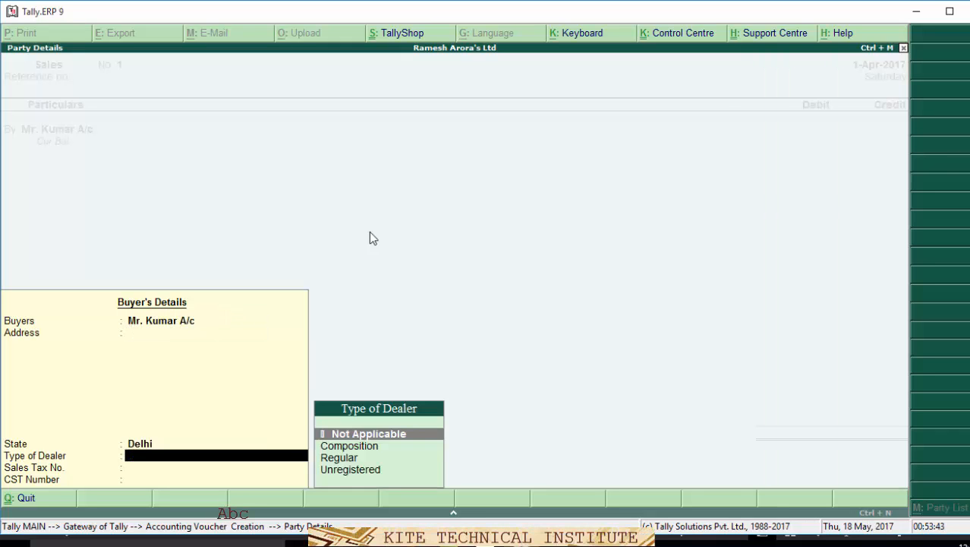
{"action": "key", "text": "Return"}
{"action": "key", "text": "Return"}
{"action": "key", "text": "Return"}
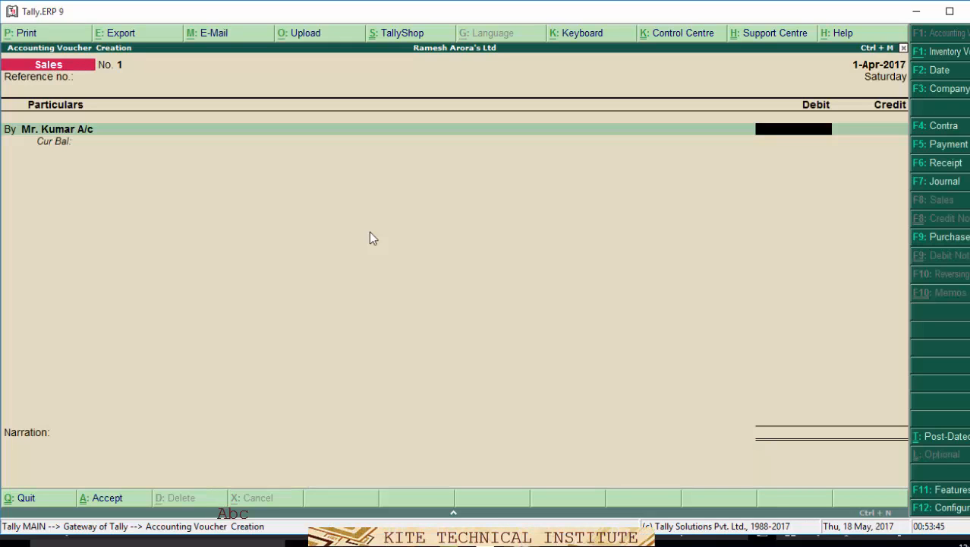
{"action": "type", "text": "8"}
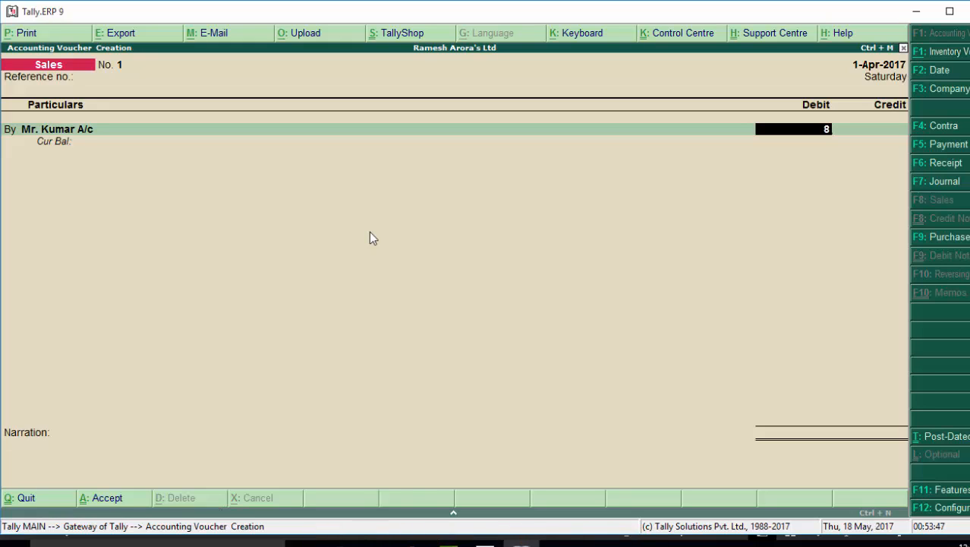
{"action": "type", "text": "00"}
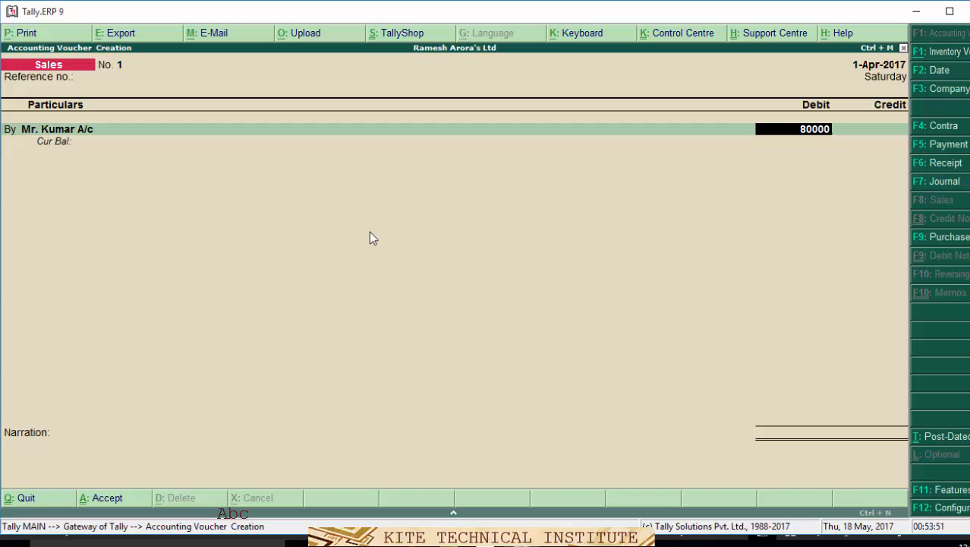
{"action": "key", "text": "Return"}
{"action": "key", "text": "Return"}
{"action": "key", "text": "Return"}
{"action": "key", "text": "Return"}
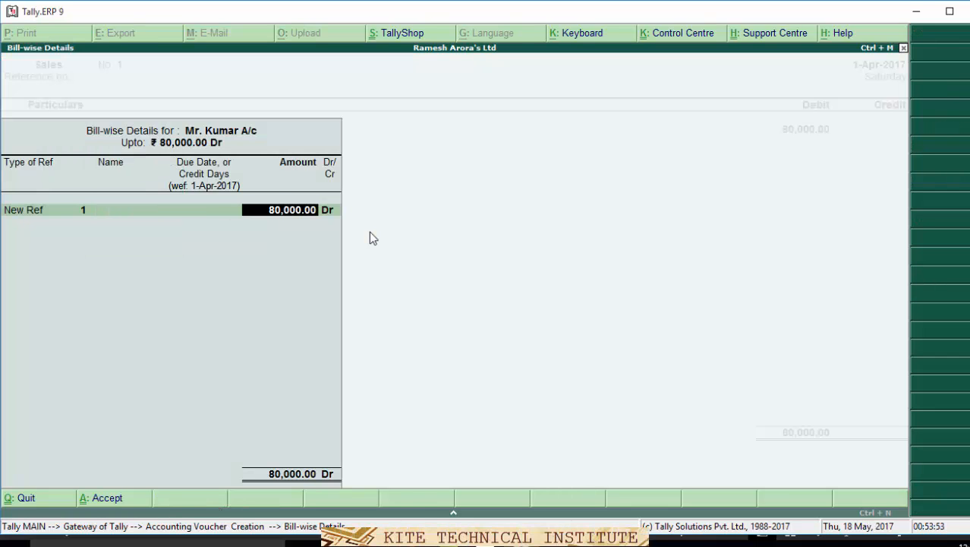
{"action": "key", "text": "Return"}
{"action": "key", "text": "Return"}
{"action": "key", "text": "Return"}
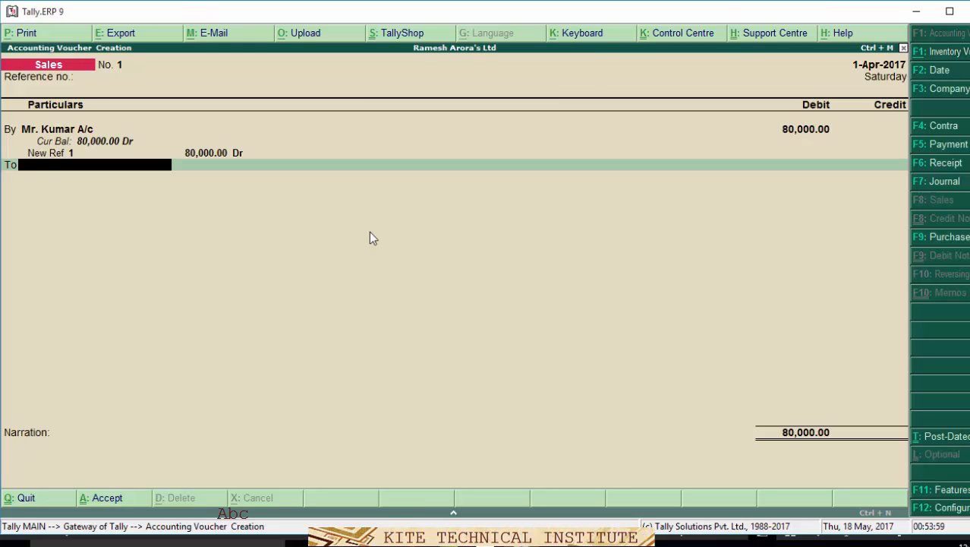
- Create Sales A/c under Sales Accounts, credit it 80,000 and save Sales voucher No. 1
{"action": "key", "text": "alt+c"}
{"action": "type", "text": "S"}
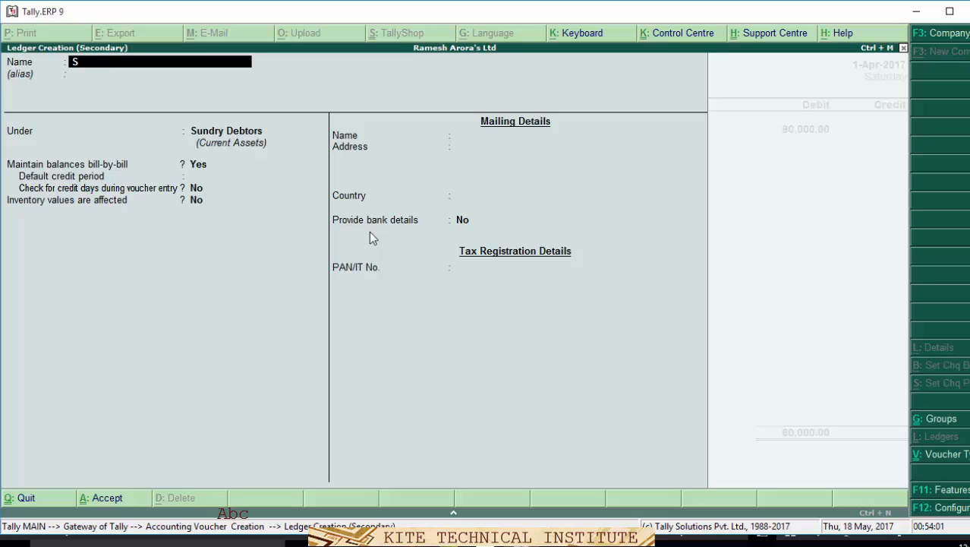
{"action": "type", "text": "ales"}
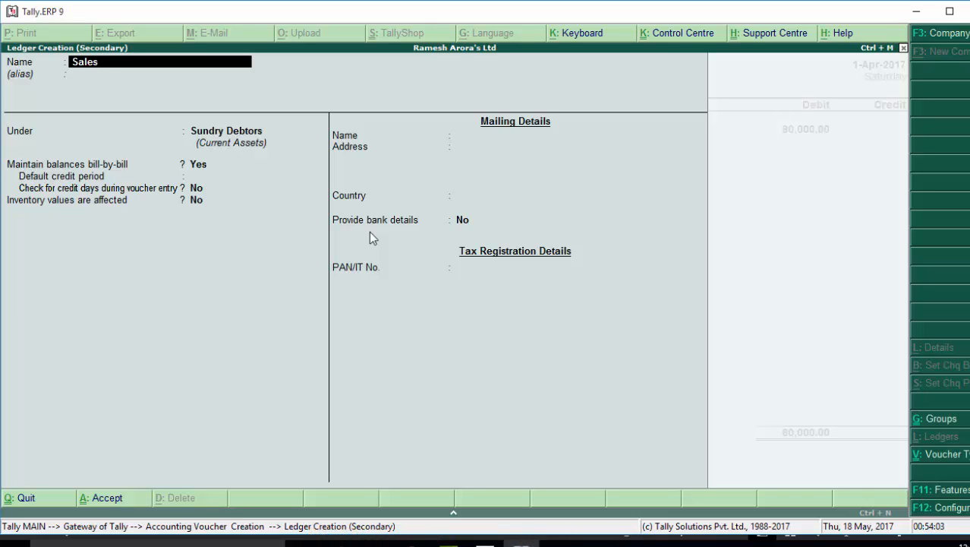
{"action": "type", "text": " A/c"}
{"action": "key", "text": "Return"}
{"action": "key", "text": "Return"}
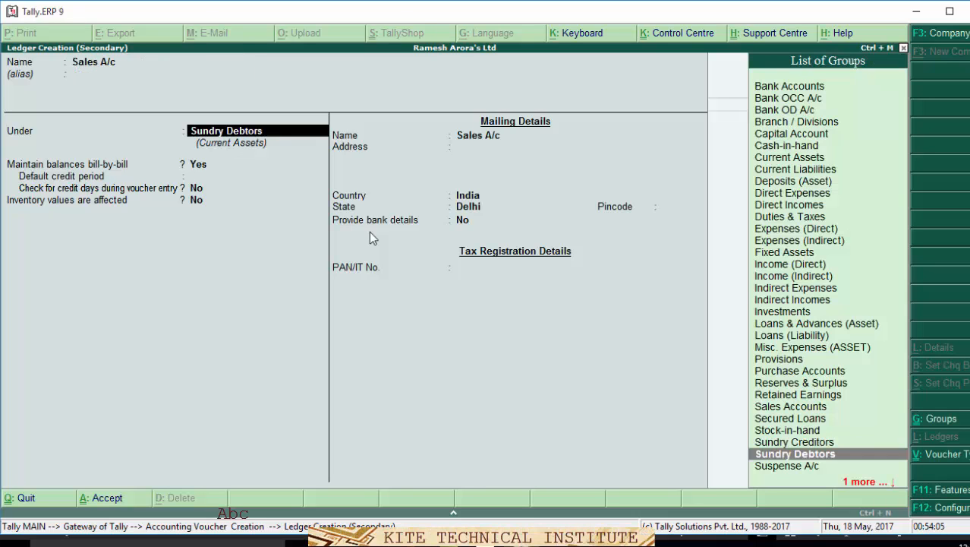
{"action": "type", "text": "S"}
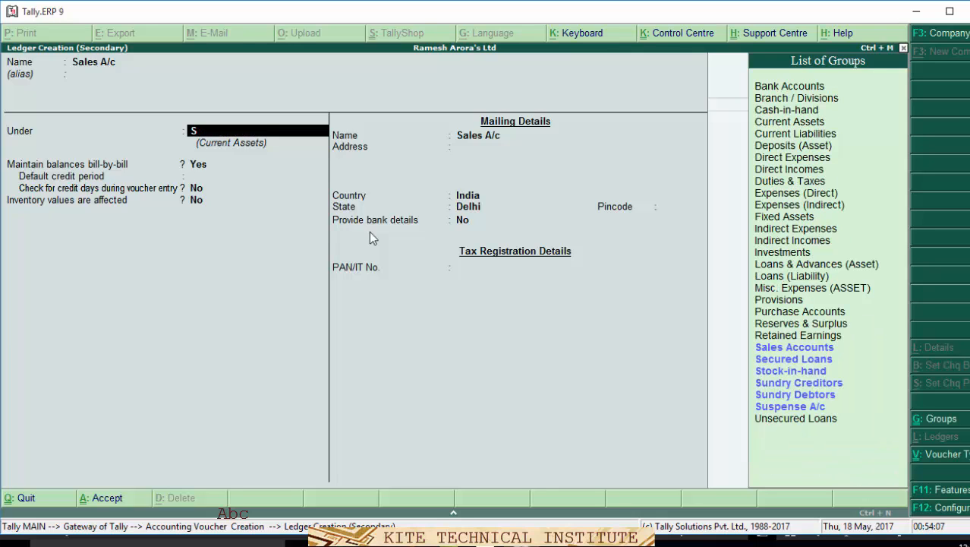
{"action": "key", "text": "Down"}
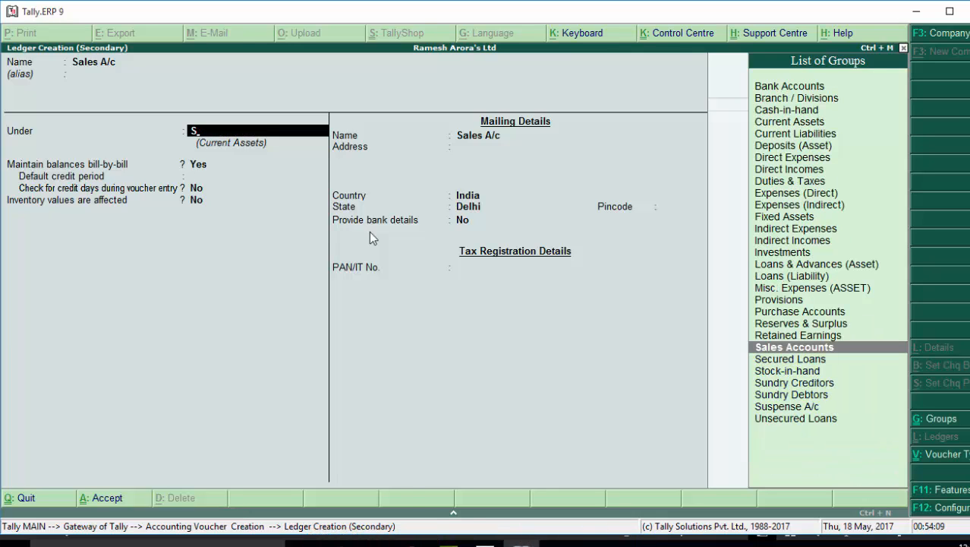
{"action": "key", "text": "ctrl+a"}
{"action": "key", "text": "Return"}
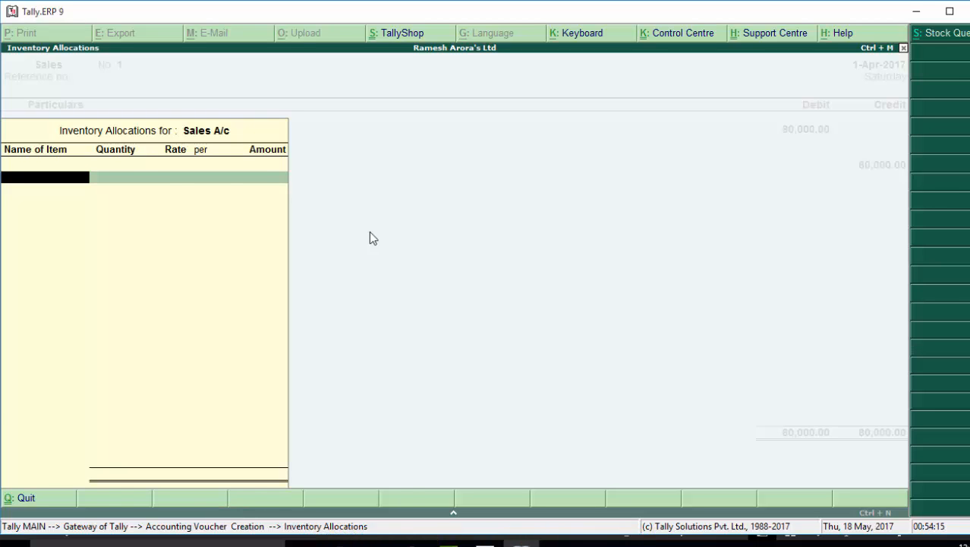
{"action": "key", "text": "Escape"}
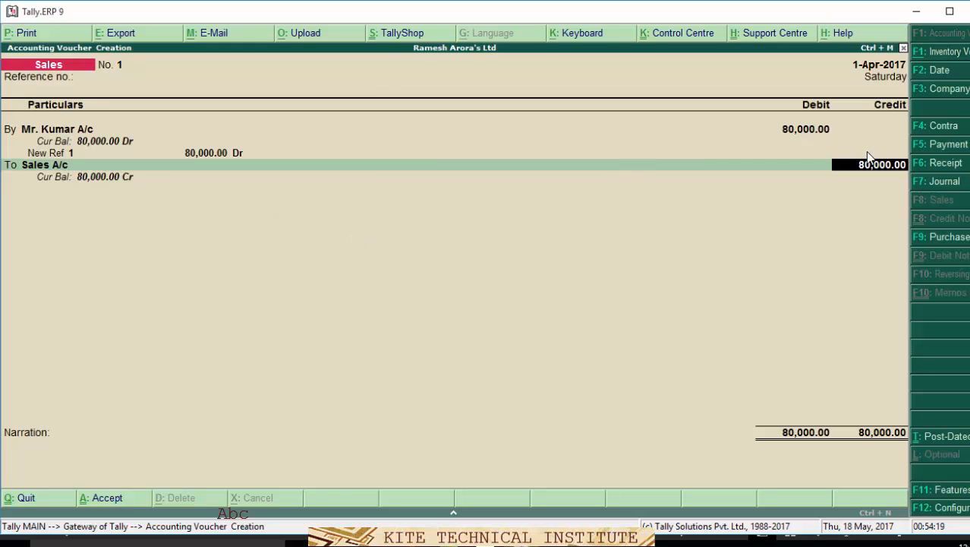
{"action": "key", "text": "Return"}
{"action": "key", "text": "Return"}
{"action": "key", "text": "Return"}
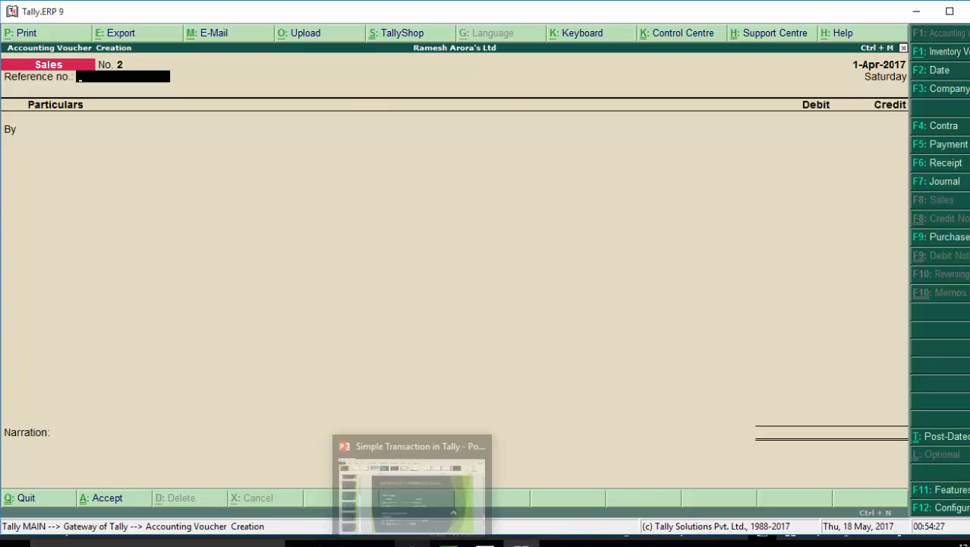
- On the last PowerPoint slide, select both bullets: 'Gateway of Tally → Profit & Loss' and 'Net Profit = 30,000'
{"action": "left_click", "coordinate": [412, 542]}
{"action": "left_click", "coordinate": [54, 478]}
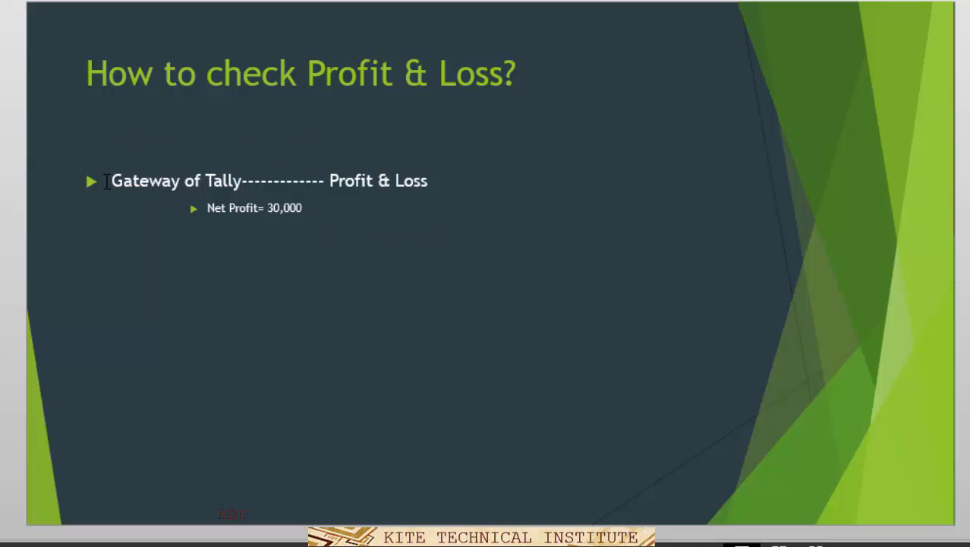
{"action": "left_click_drag", "start_coordinate": [108, 175], "coordinate": [345, 256]}
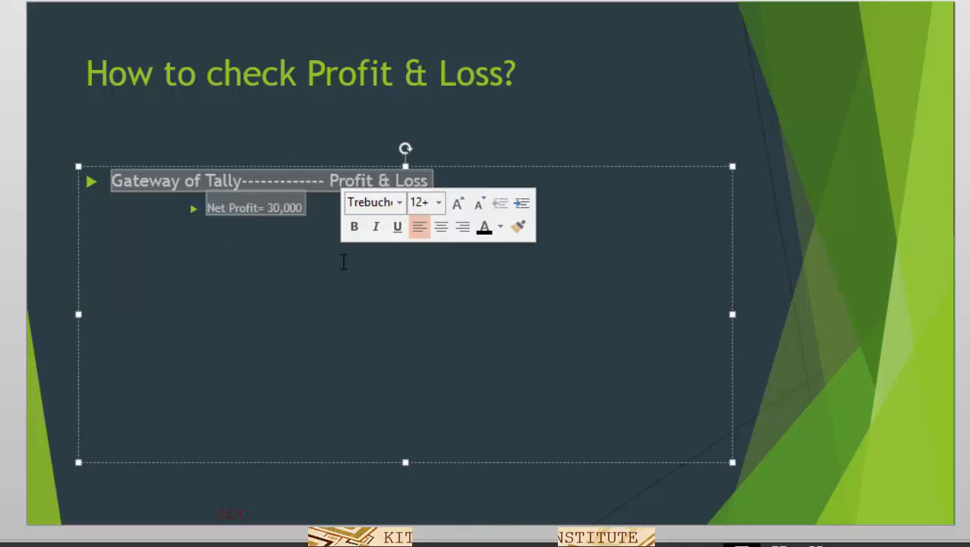